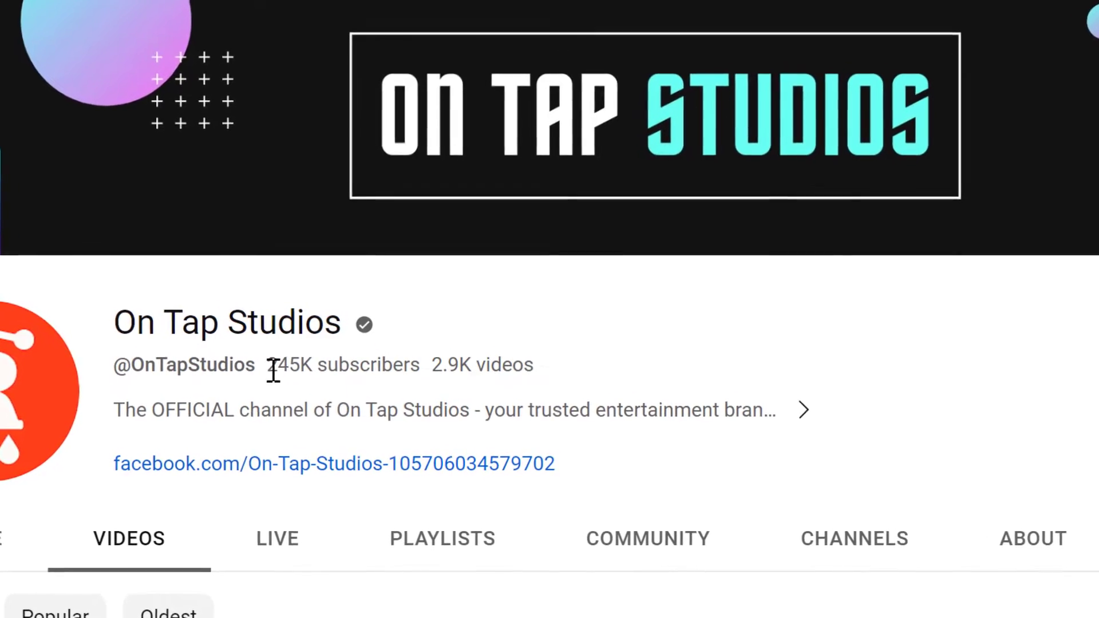
- Highlight On Tap Studios' subscriber count, then Boris Nech's subscriber and video counts
drag(268, 365, 478, 369)
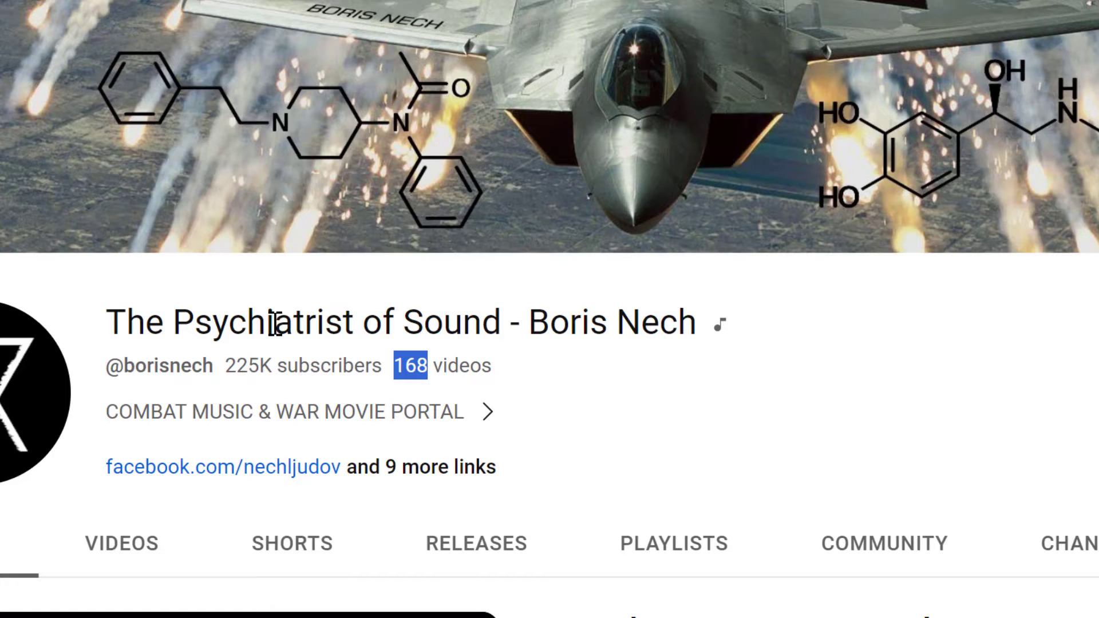
drag(226, 366, 261, 367)
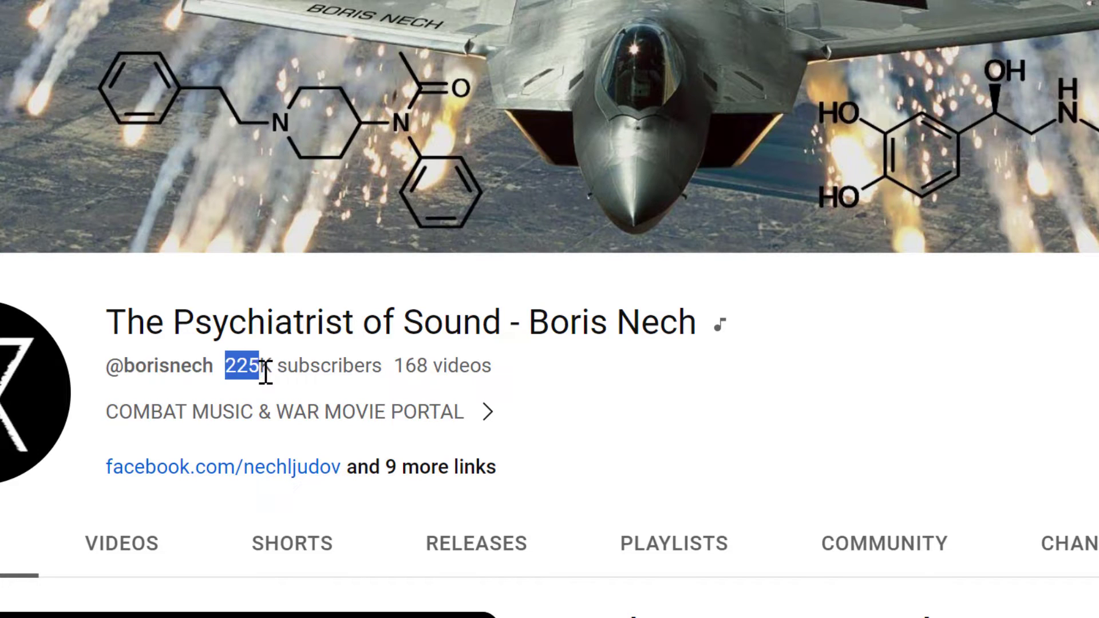
drag(395, 367, 446, 367)
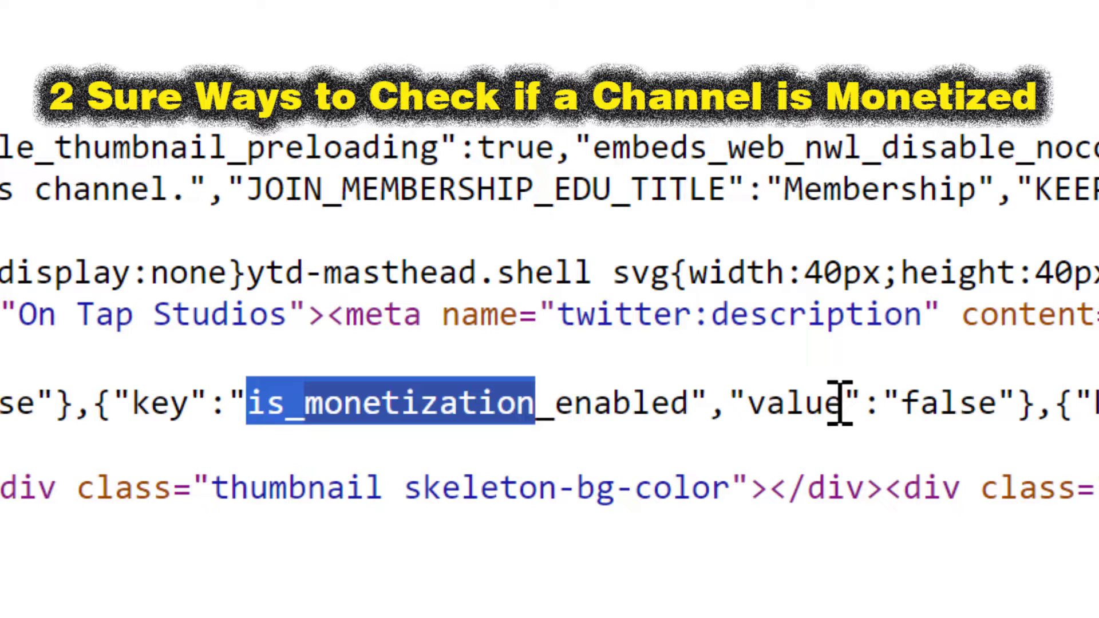
- Highlight the false value of is_monetization_enabled in the page source
drag(902, 404, 996, 404)
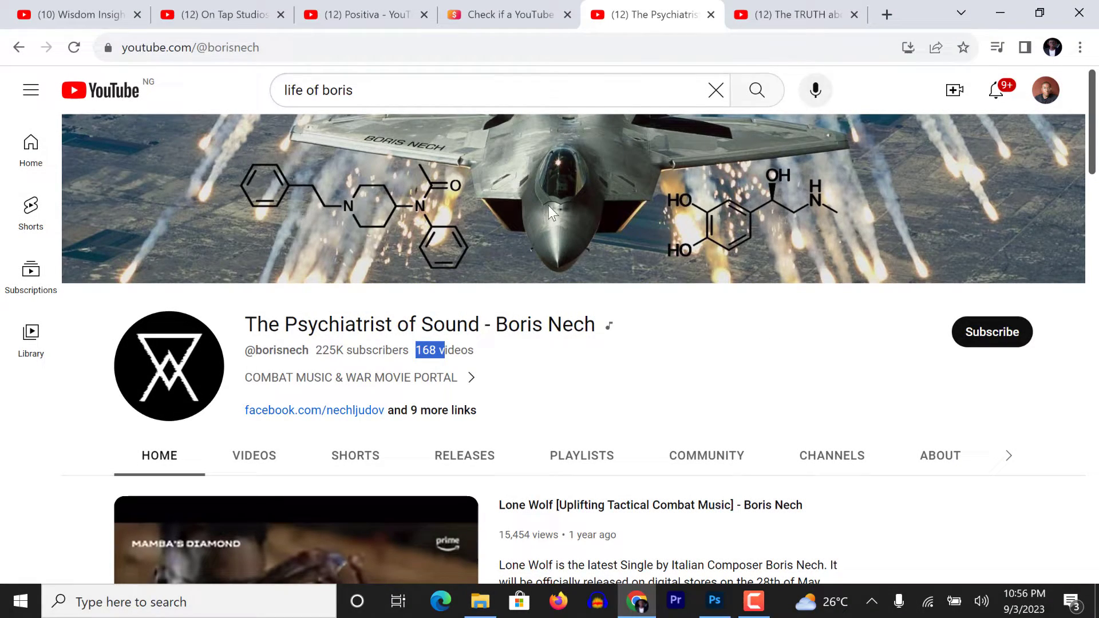
- Open the On Tap Studios channel page's source via View page source, then check both tabs
click(224, 20)
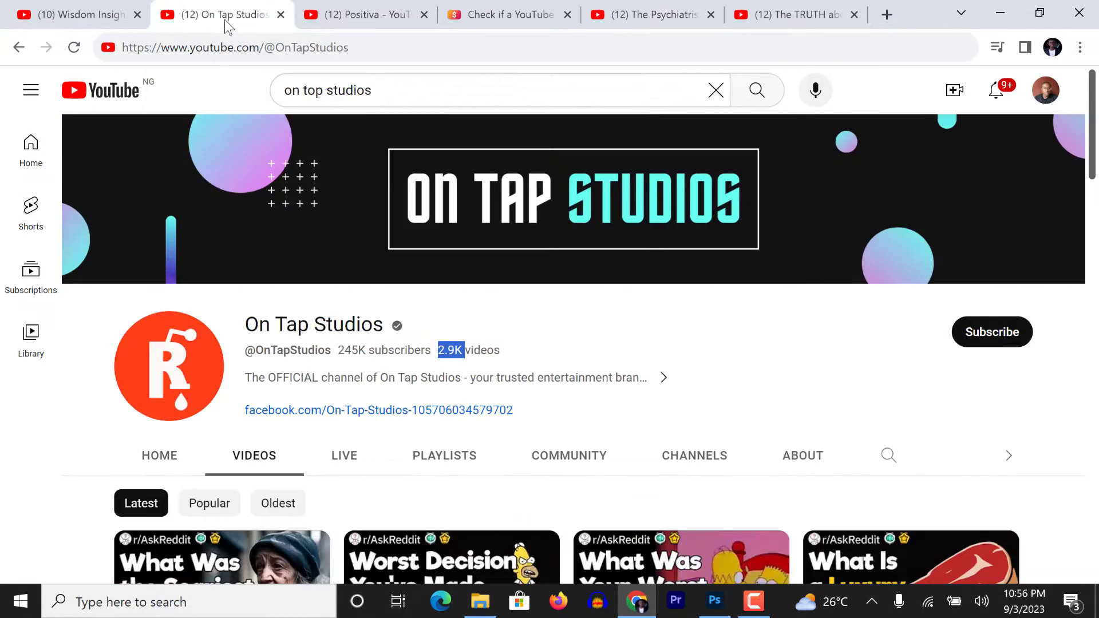
right_click(630, 324)
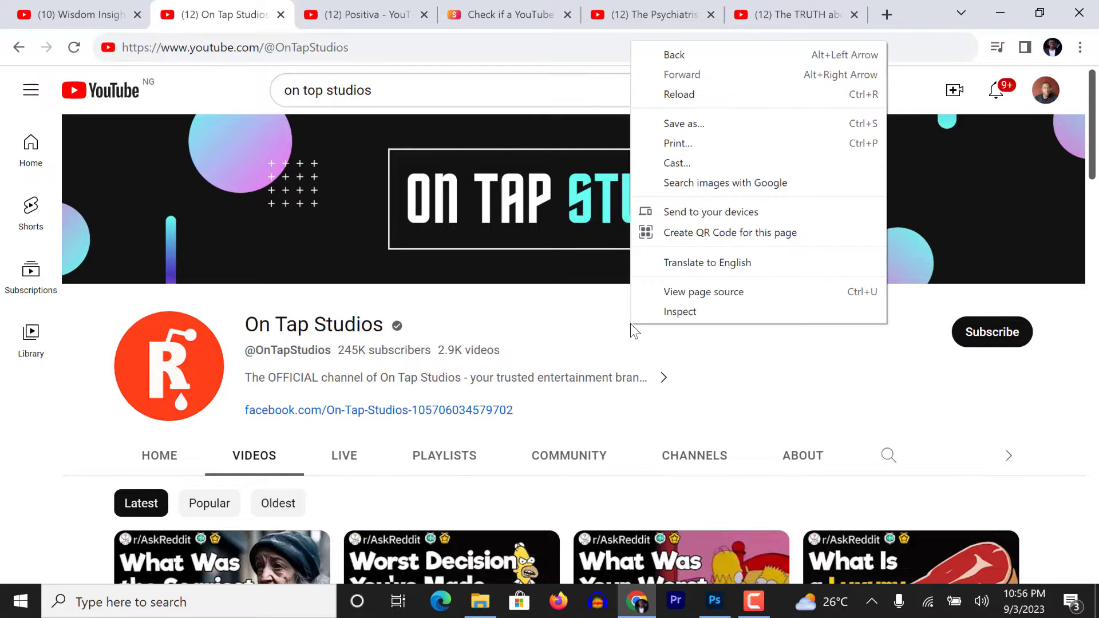
click(696, 297)
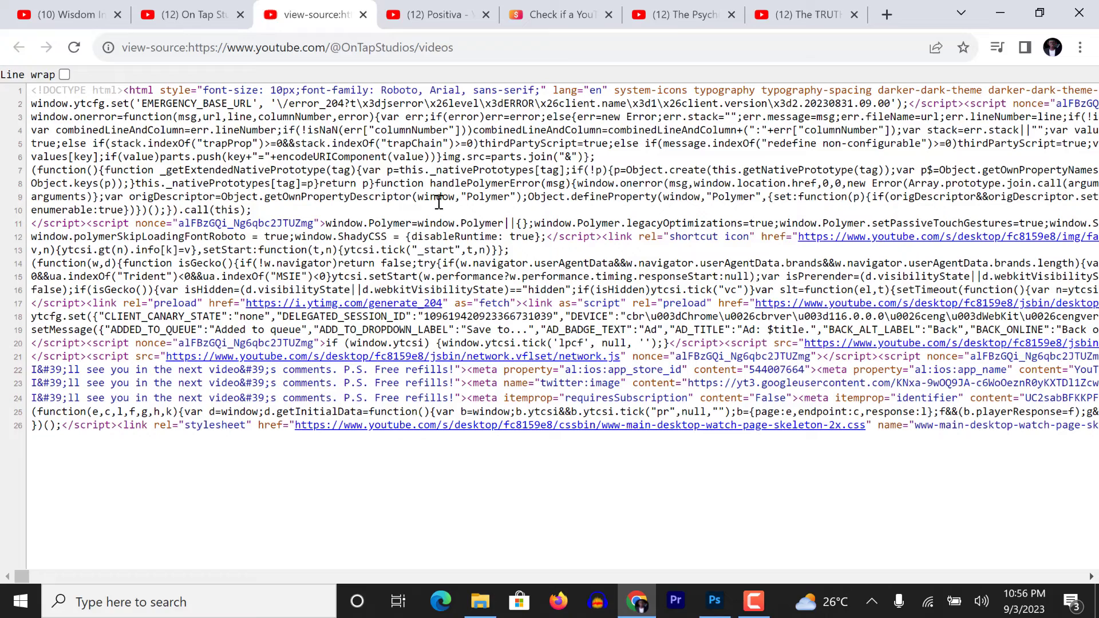
click(193, 15)
click(290, 19)
- Search the On Tap Studios page source for 'monetization'
key(ctrl+f)
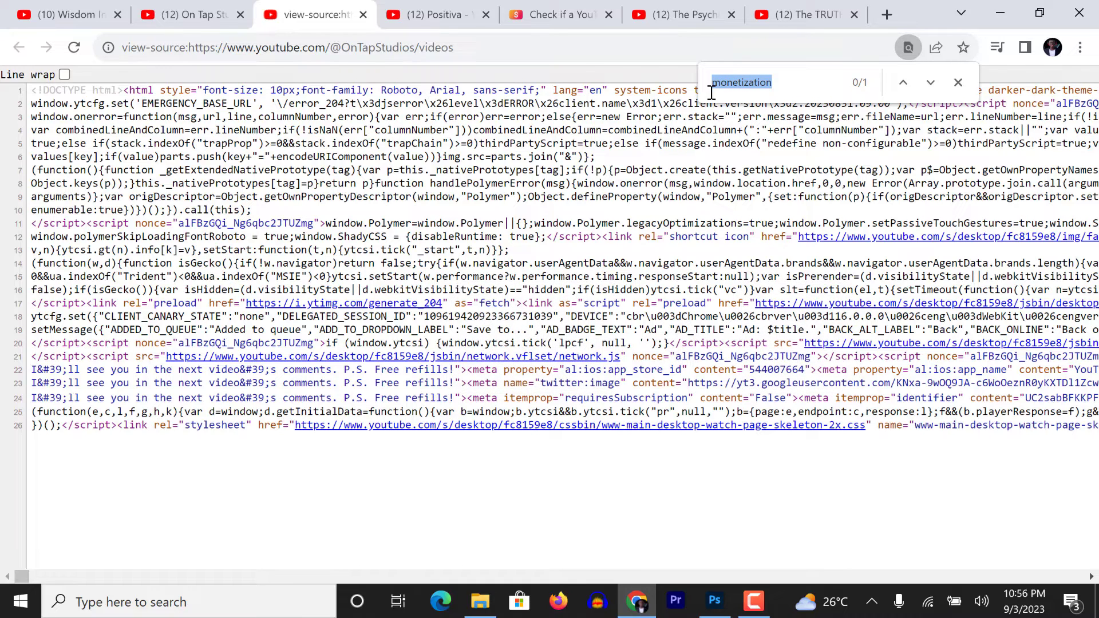
click(790, 82)
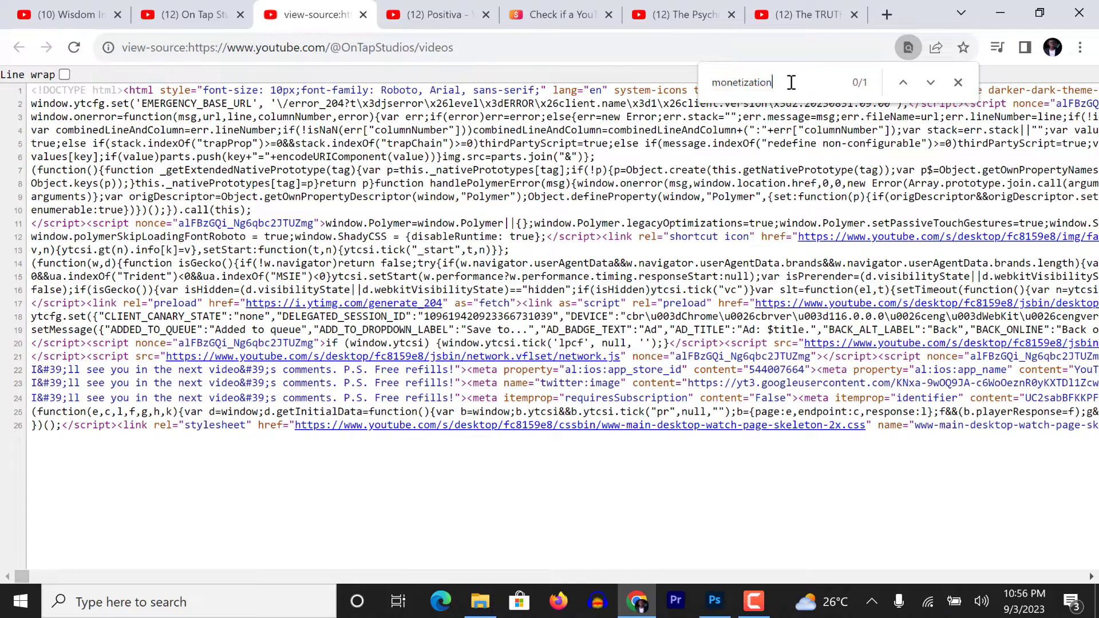
click(744, 83)
double_click(756, 82)
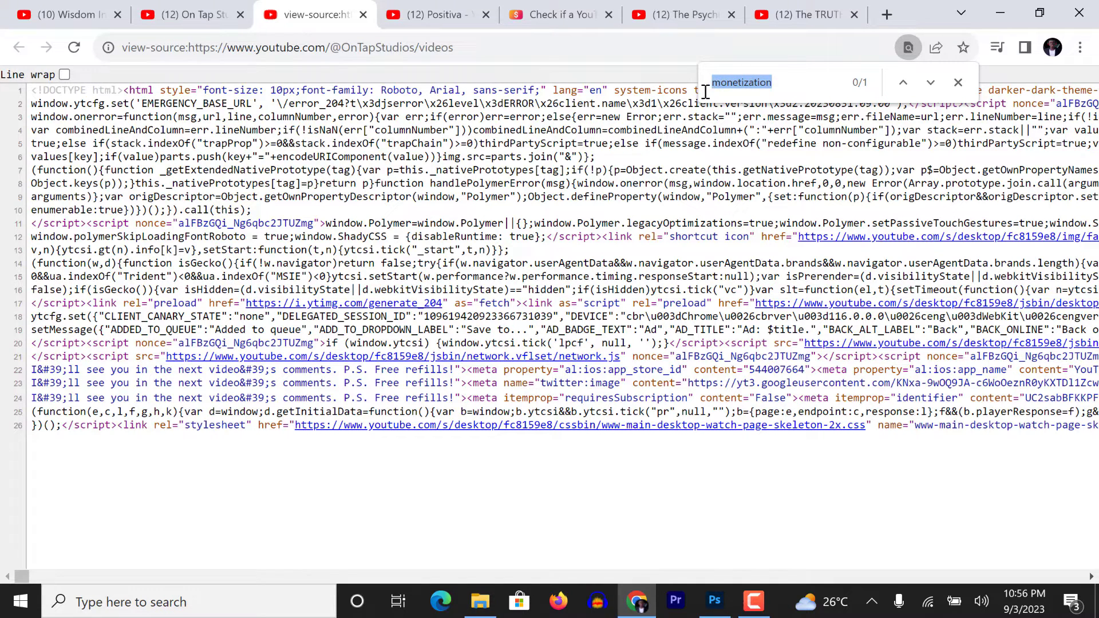
text(m)
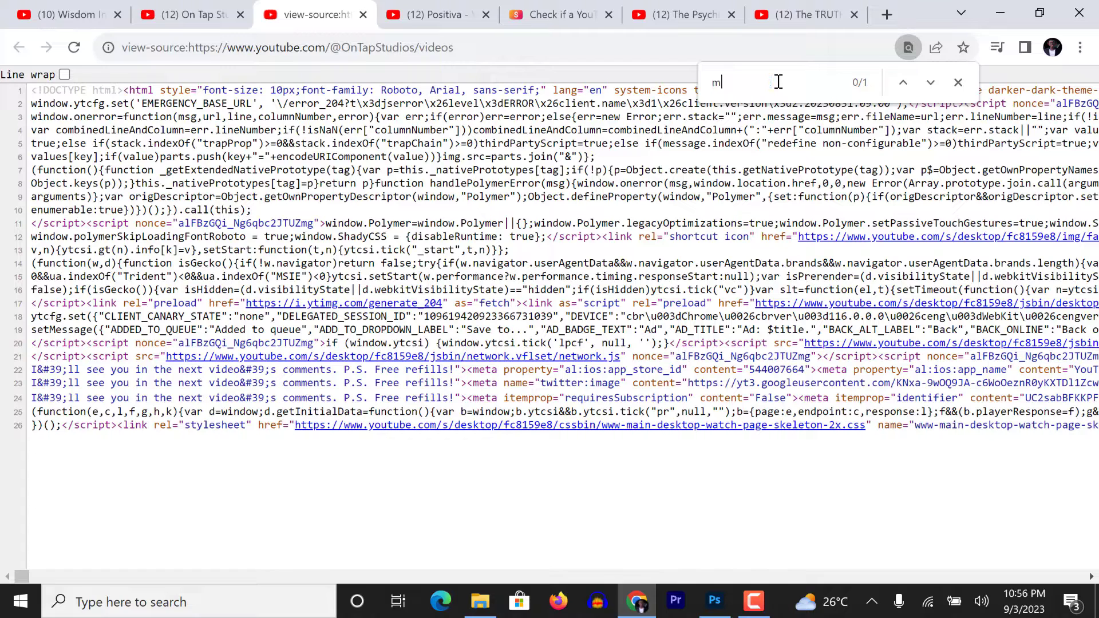
text(onet)
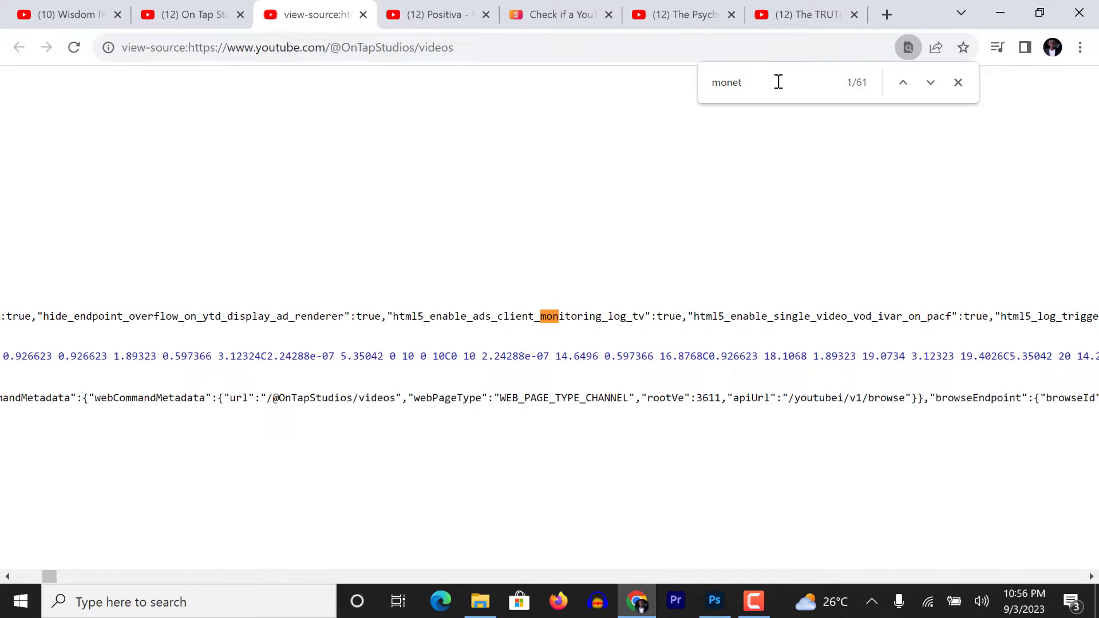
text(izat)
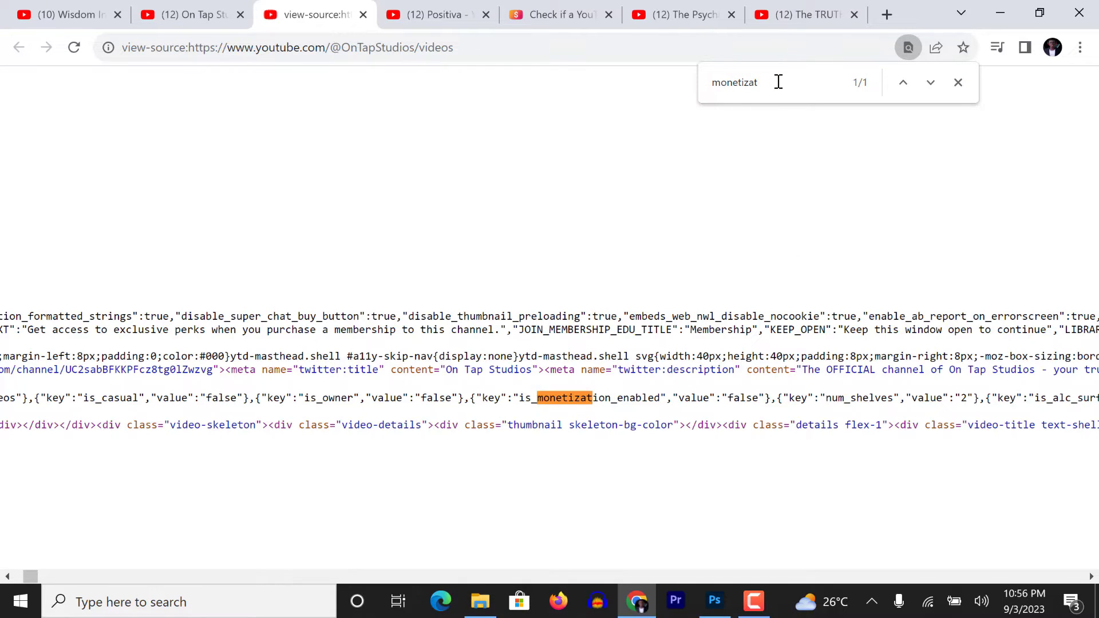
text(ion)
- Highlight the is_monetization_enabled key, its false value and the field name
drag(519, 401, 616, 400)
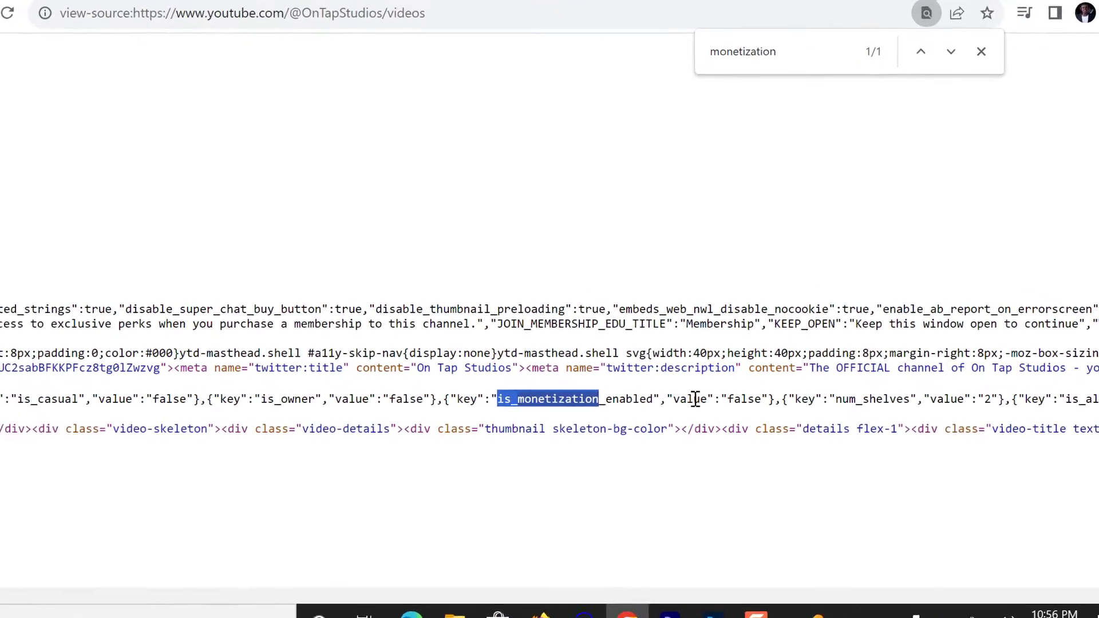
drag(728, 400, 763, 400)
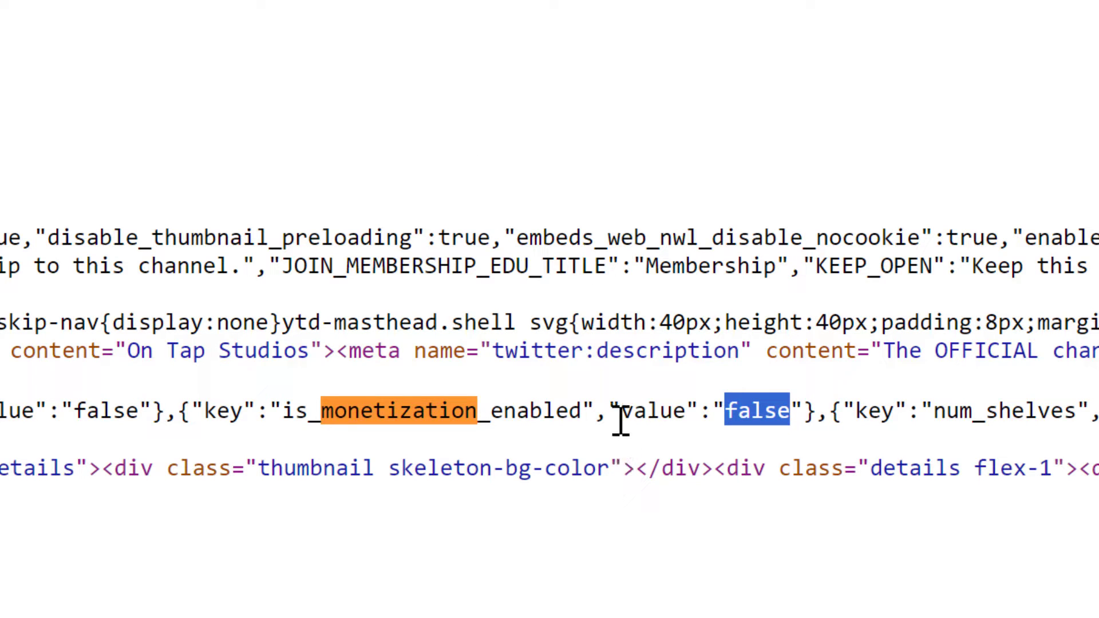
drag(620, 413, 789, 413)
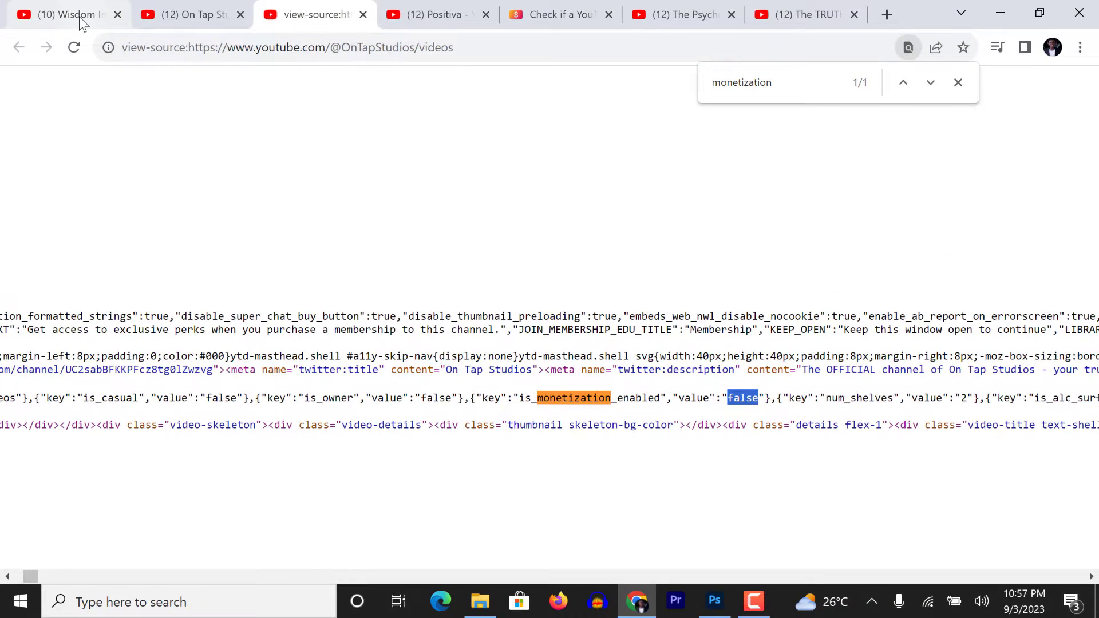
- Find 'monetization' in Wisdom Insights' page source, mark its true value, and return to the channel page
click(79, 16)
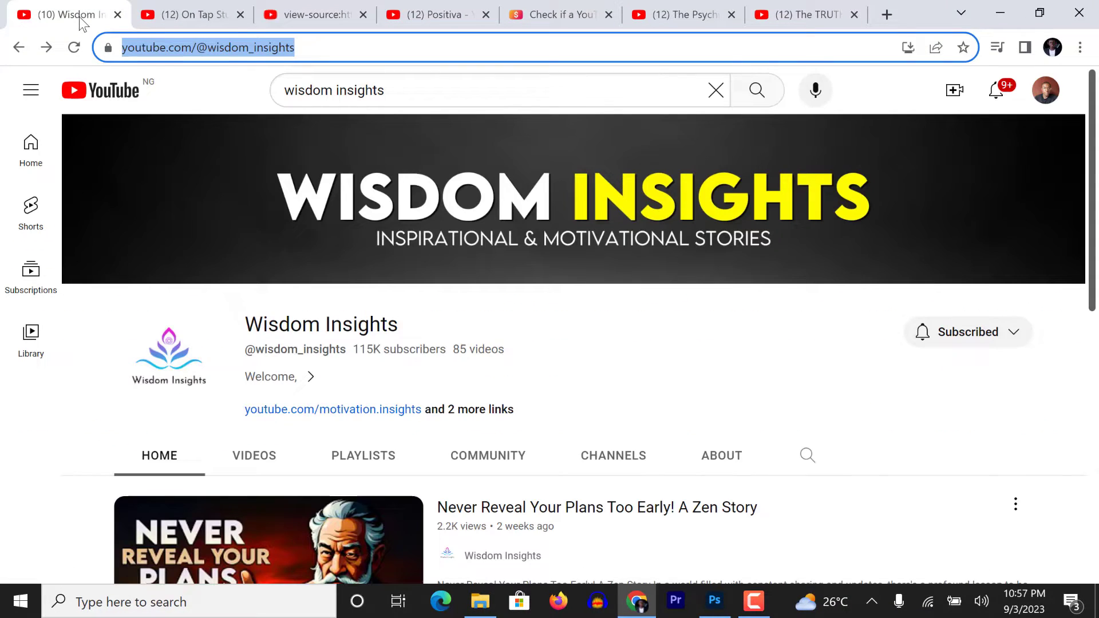
right_click(526, 321)
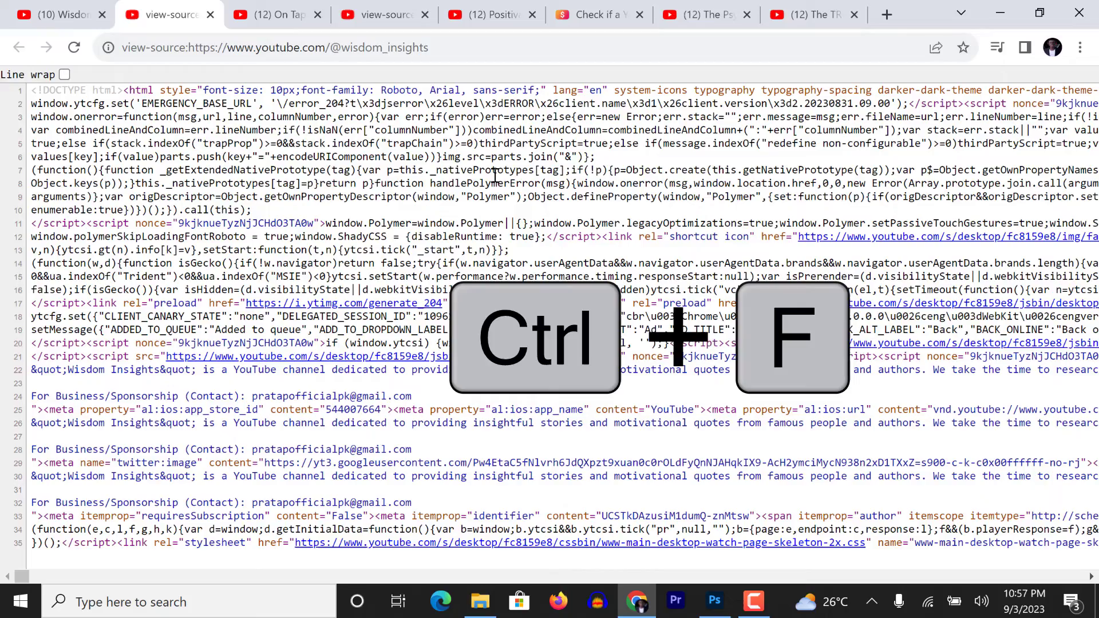
key(ctrl+f)
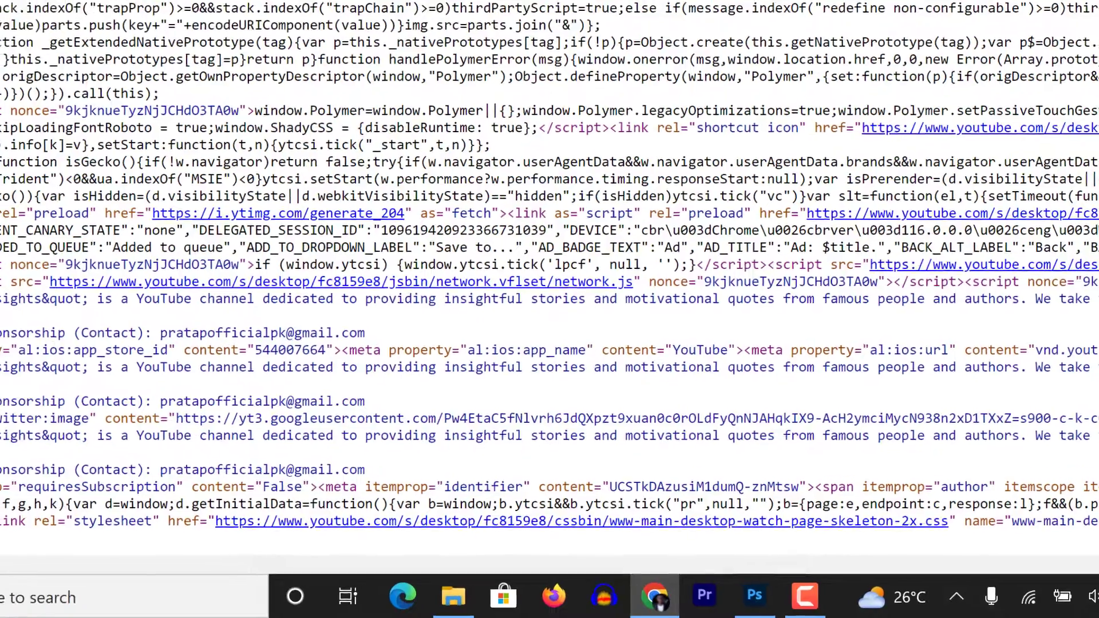
key(Return)
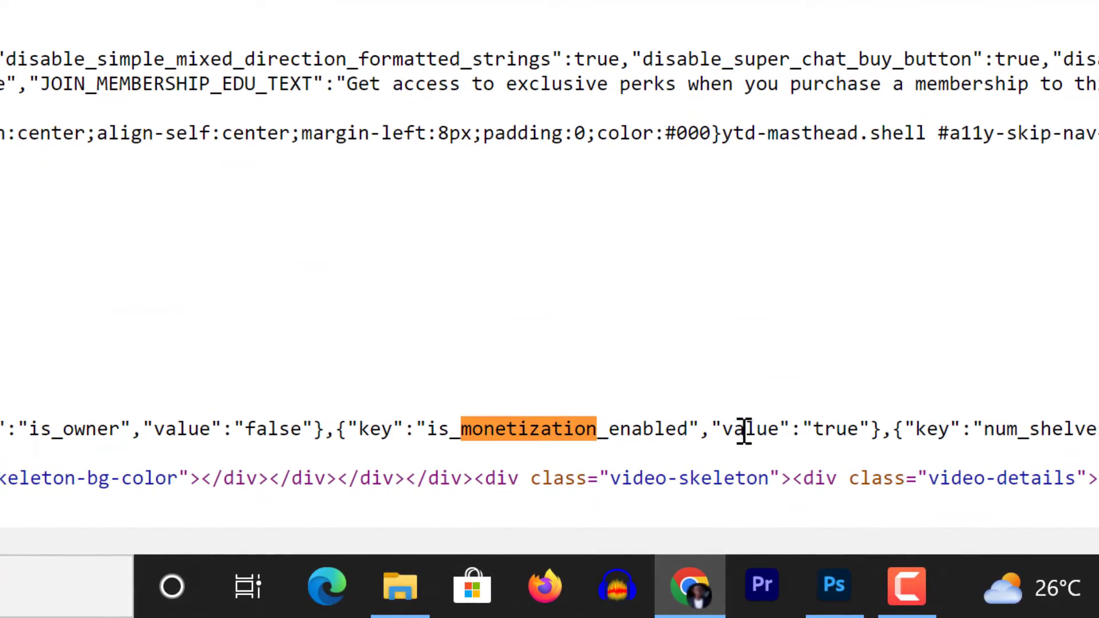
drag(812, 429, 857, 429)
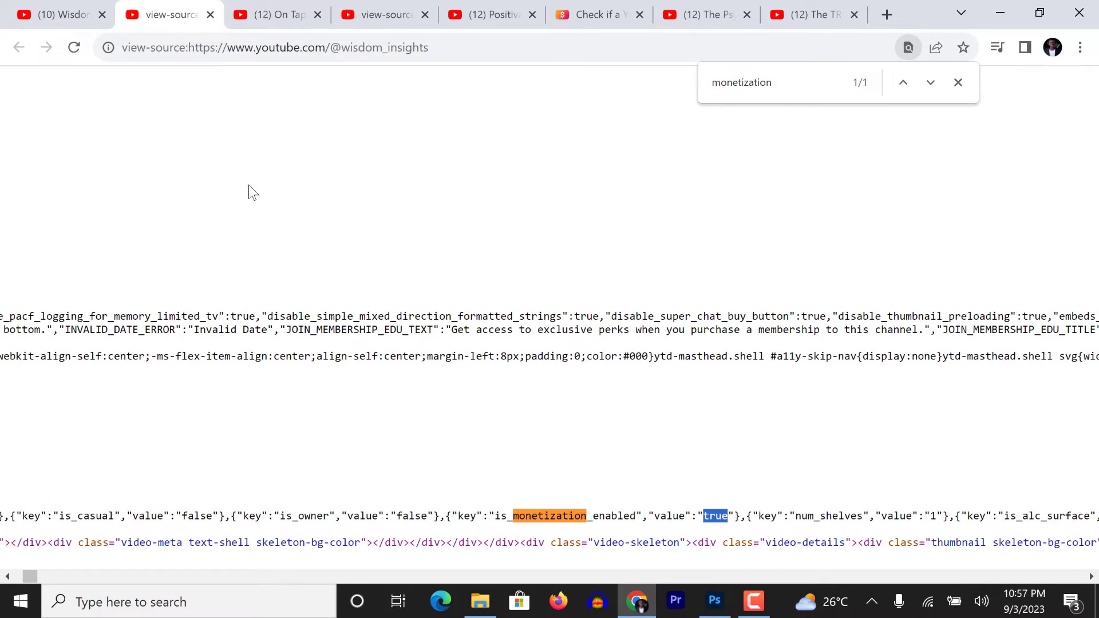
click(71, 15)
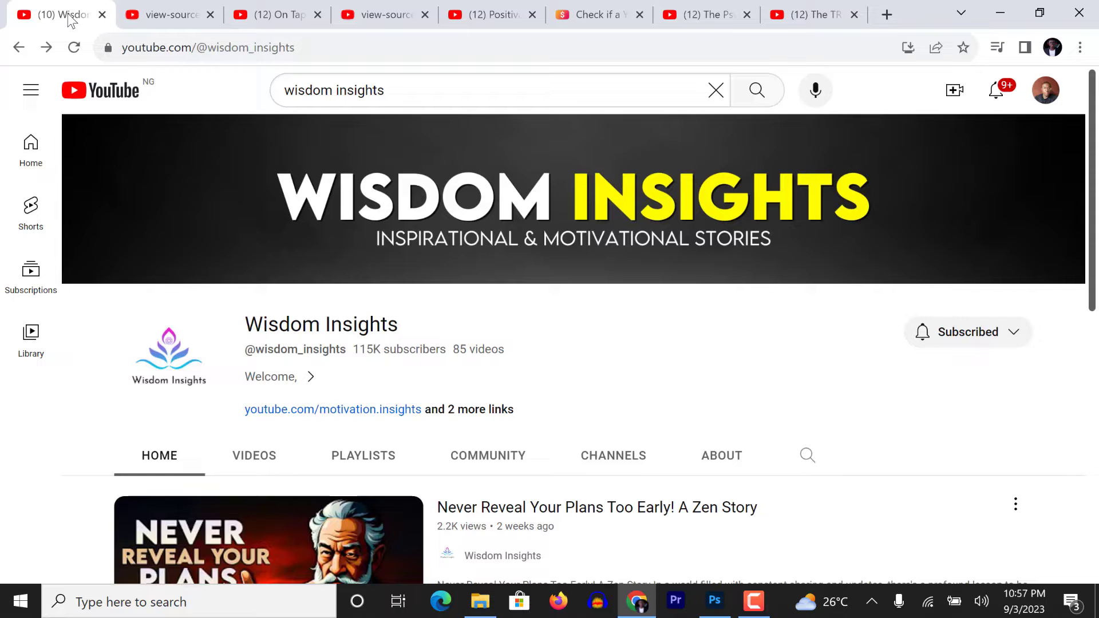
- Search Boris Nech's page source for 'monetization' and highlight its false value
click(279, 14)
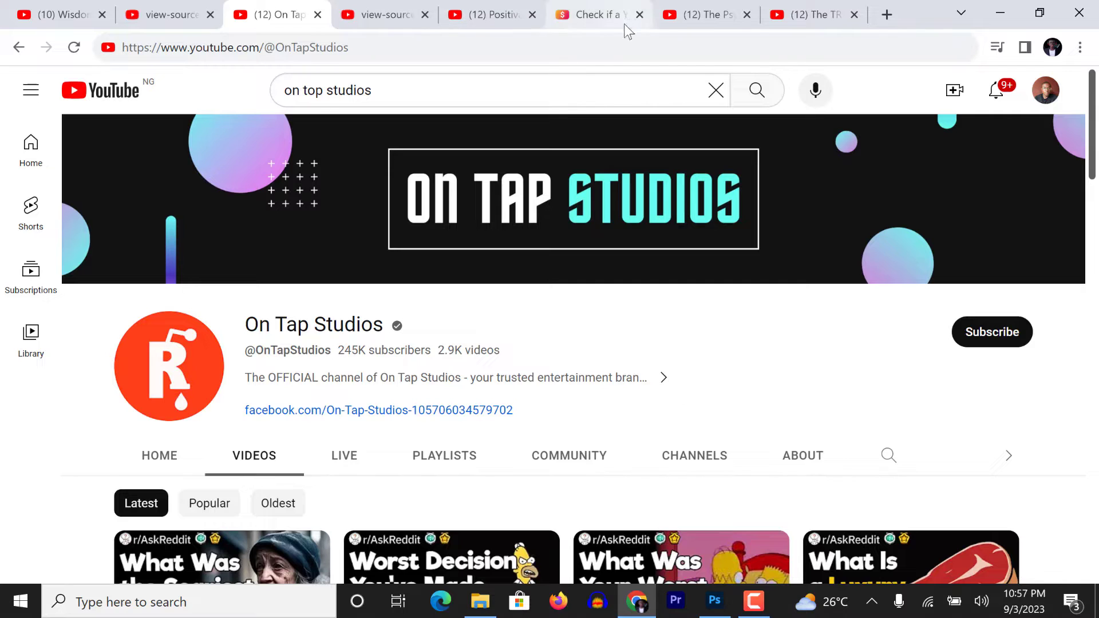
click(707, 15)
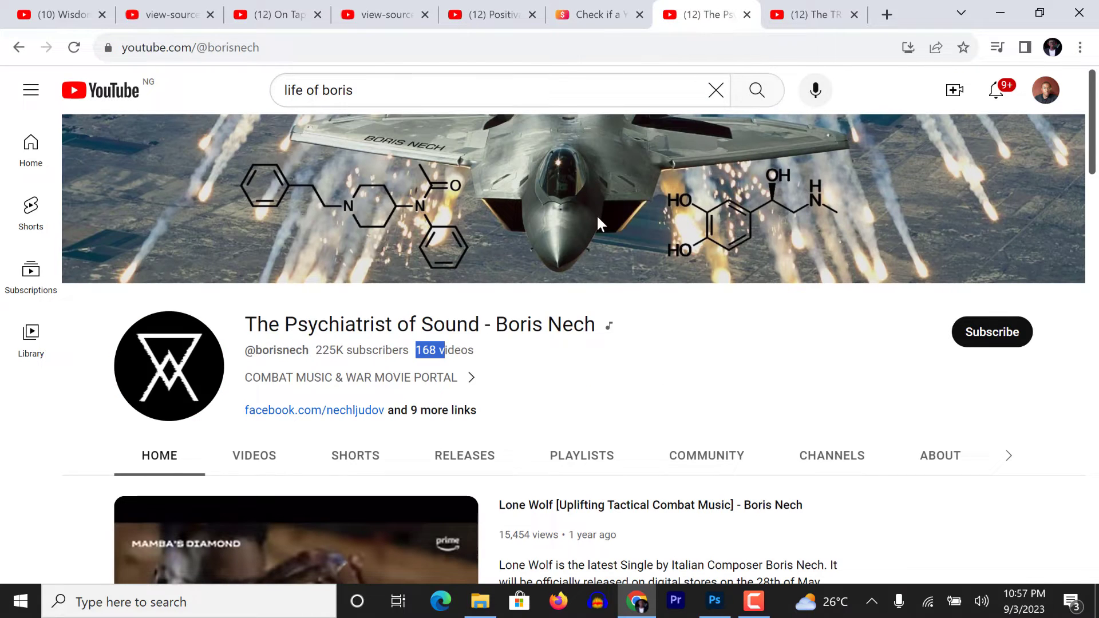
right_click(668, 353)
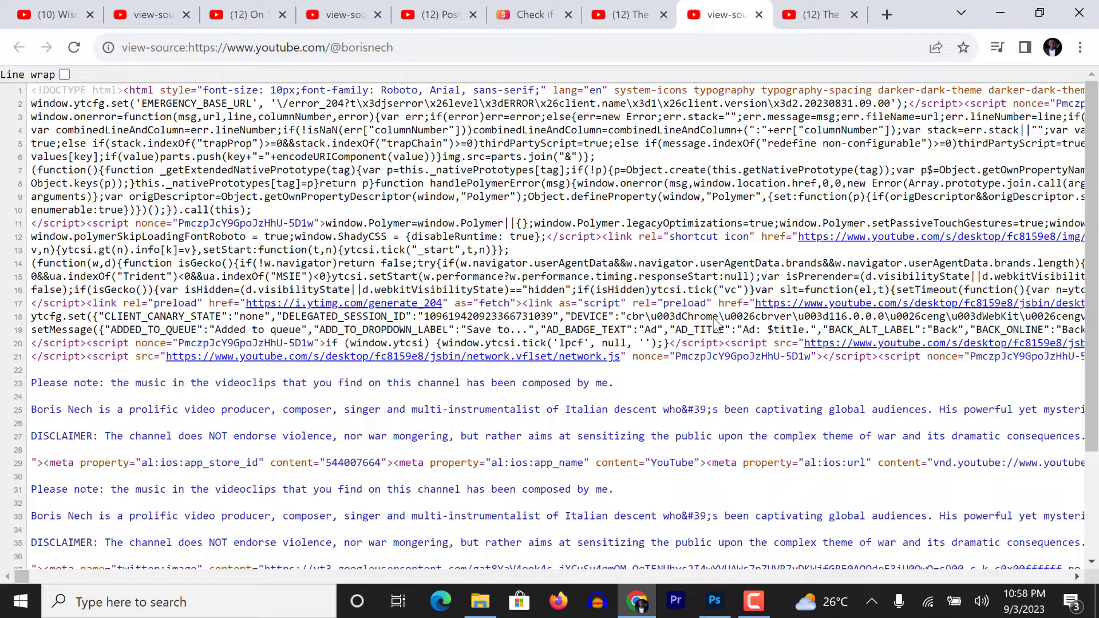
key(ctrl+f)
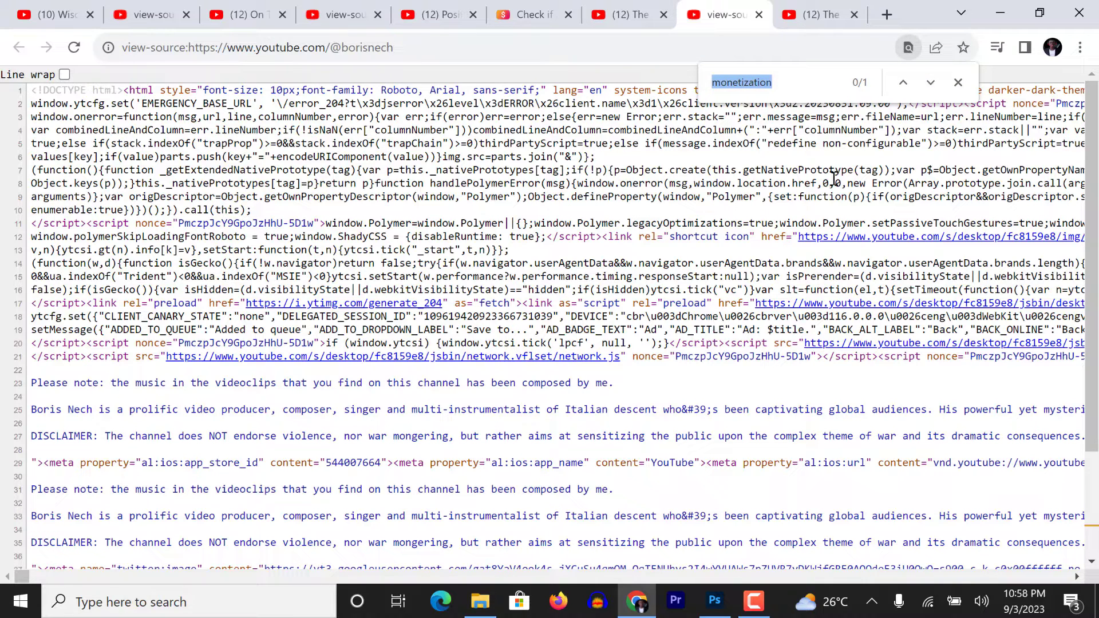
click(778, 82)
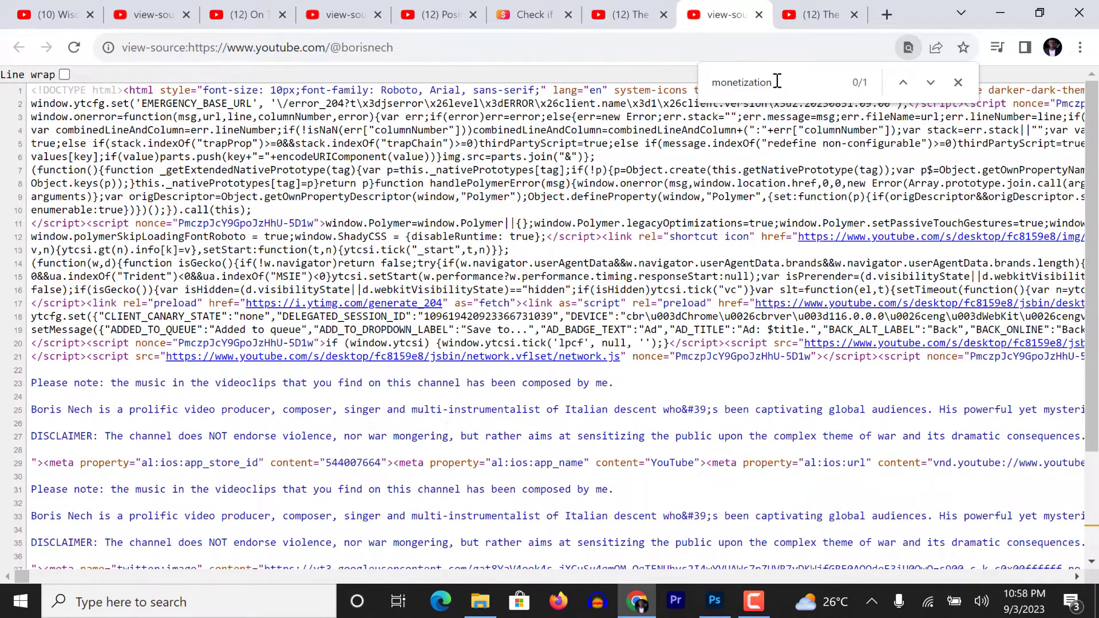
key(Return)
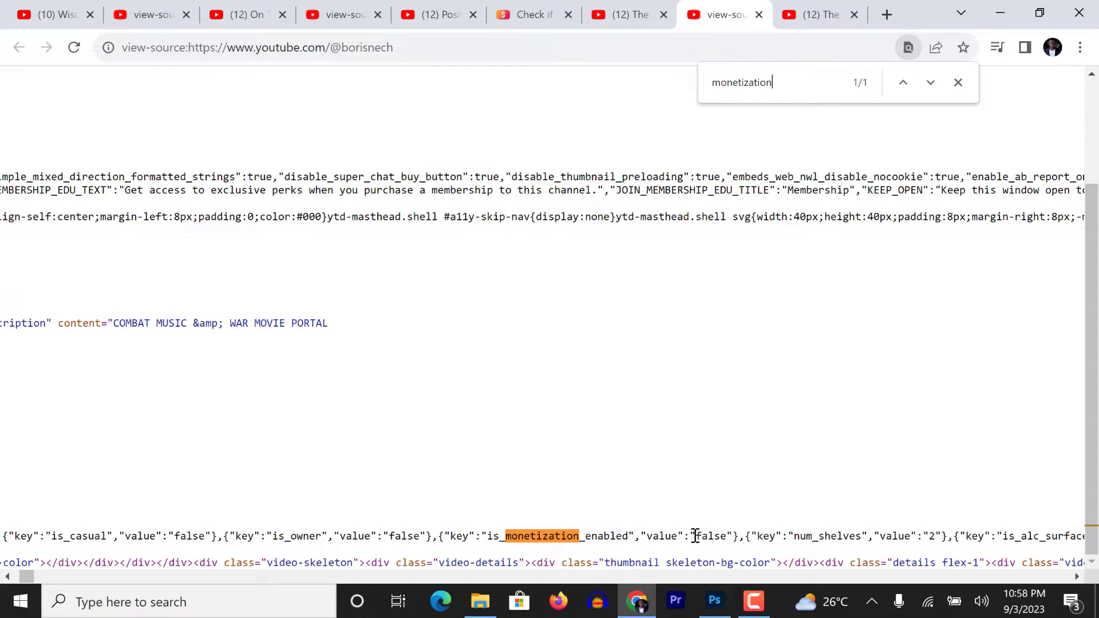
drag(696, 536, 722, 536)
- Go back through the Boris Nech and On Tap Studios tabs to Wisdom Insights
click(631, 15)
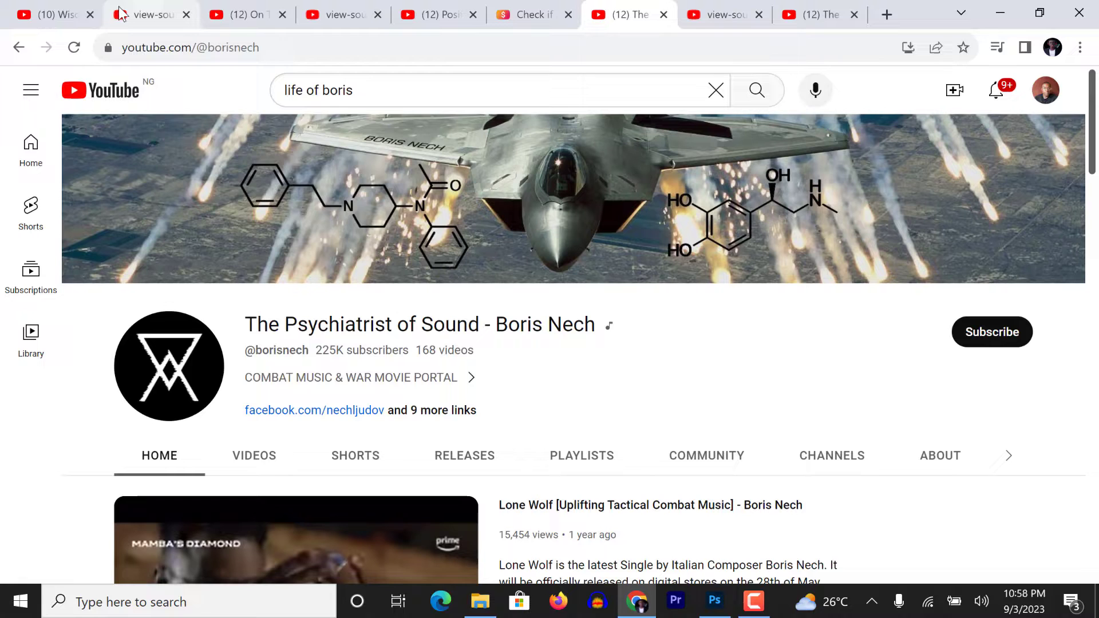
click(245, 15)
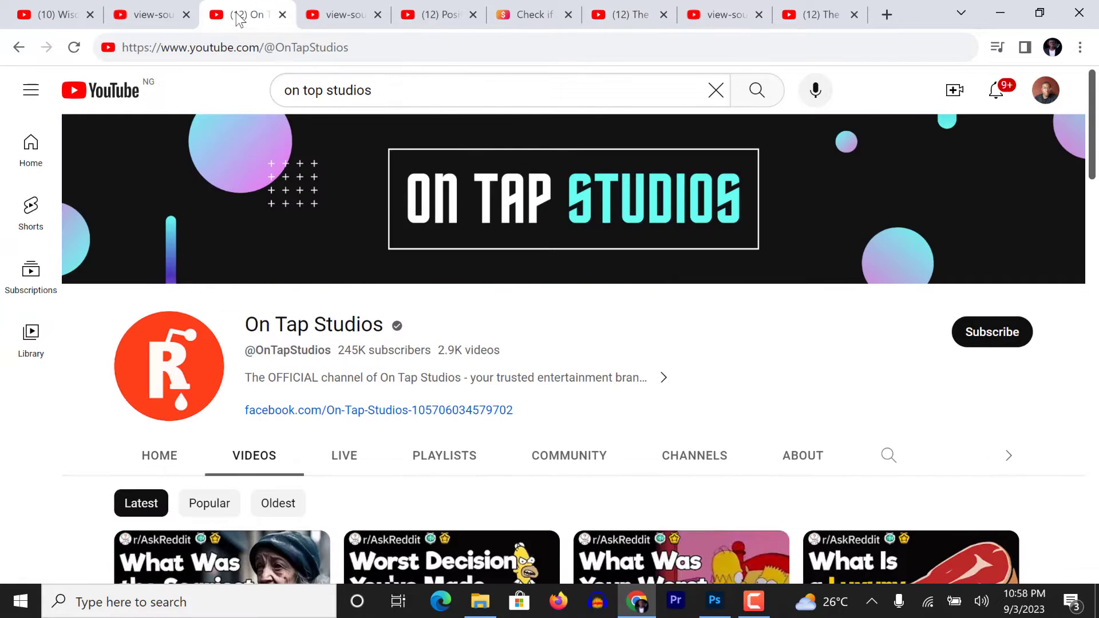
click(52, 15)
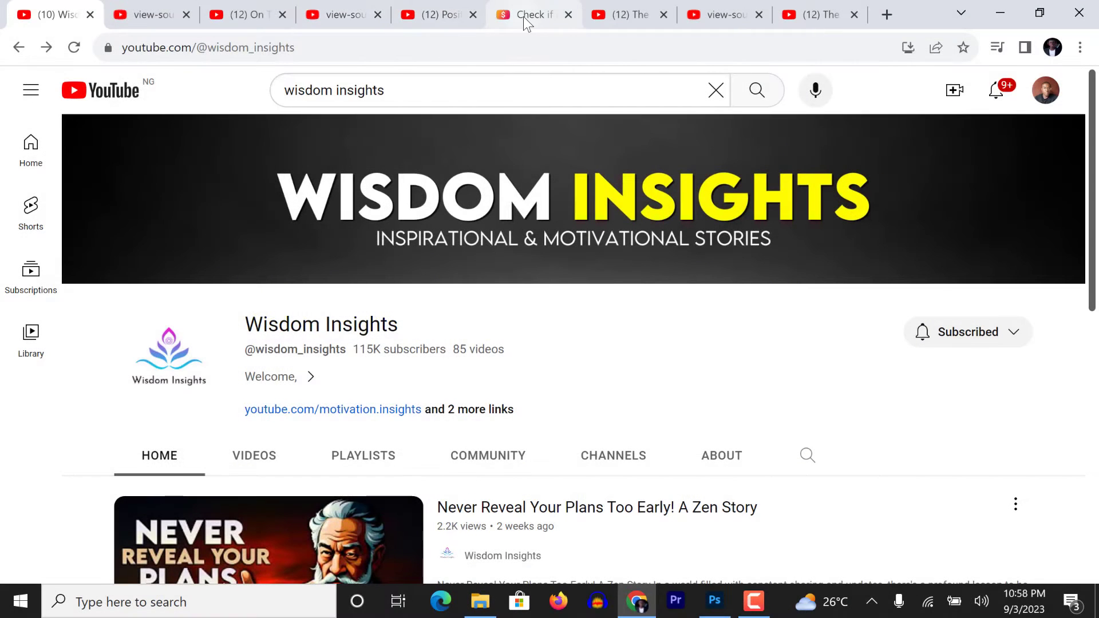
click(527, 15)
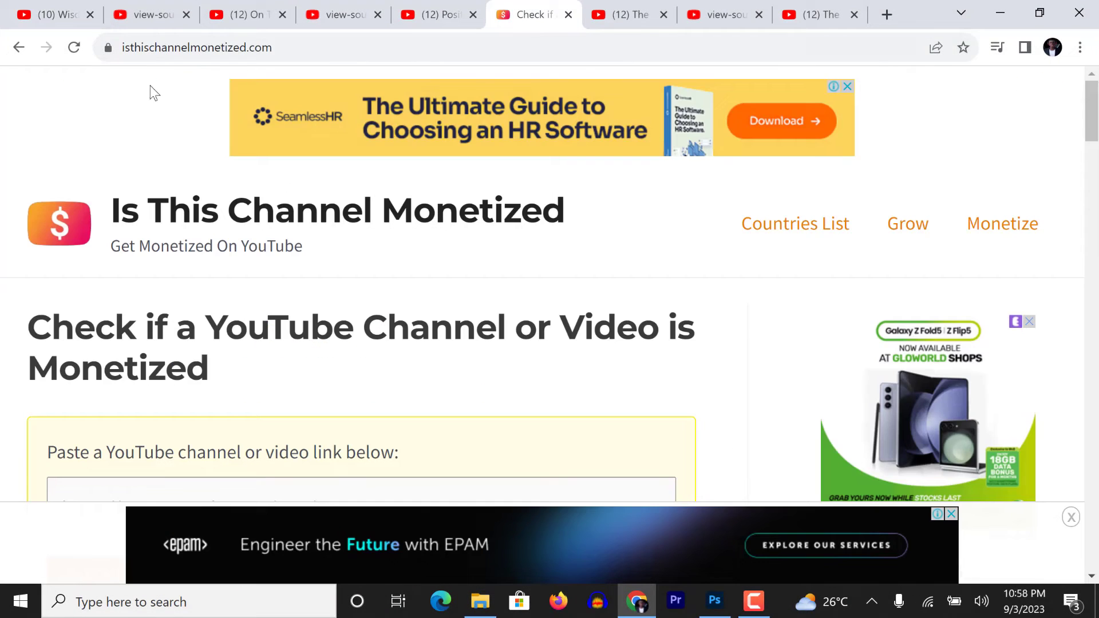
click(280, 47)
drag(281, 48, 120, 47)
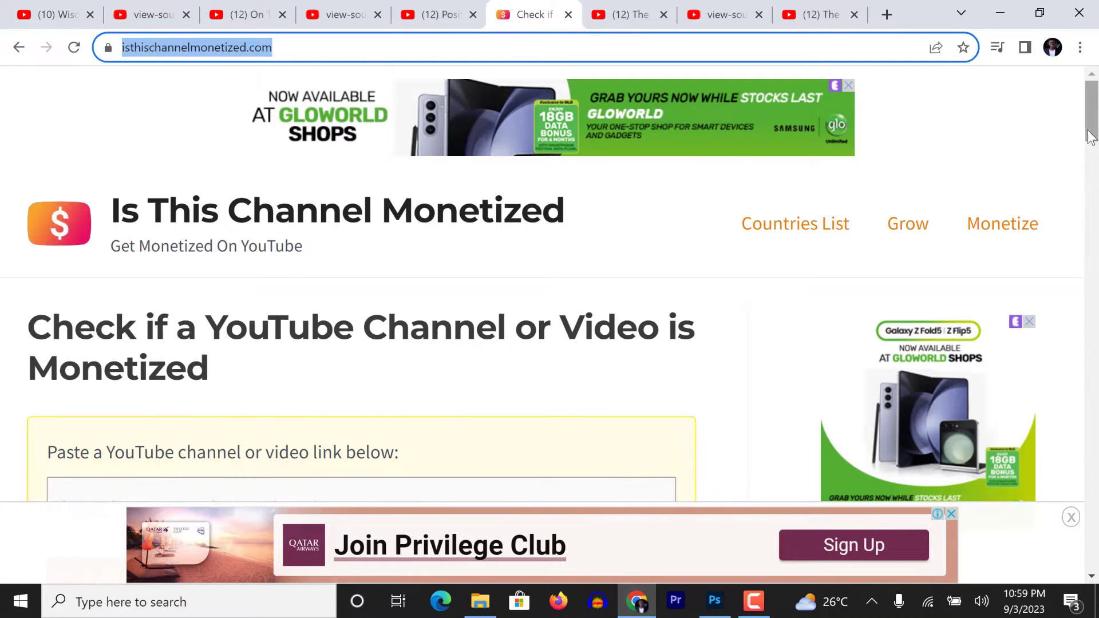
mouse_move(1090, 112)
mouse_down()
mouse_move(1091, 190)
mouse_move(1090, 151)
mouse_up()
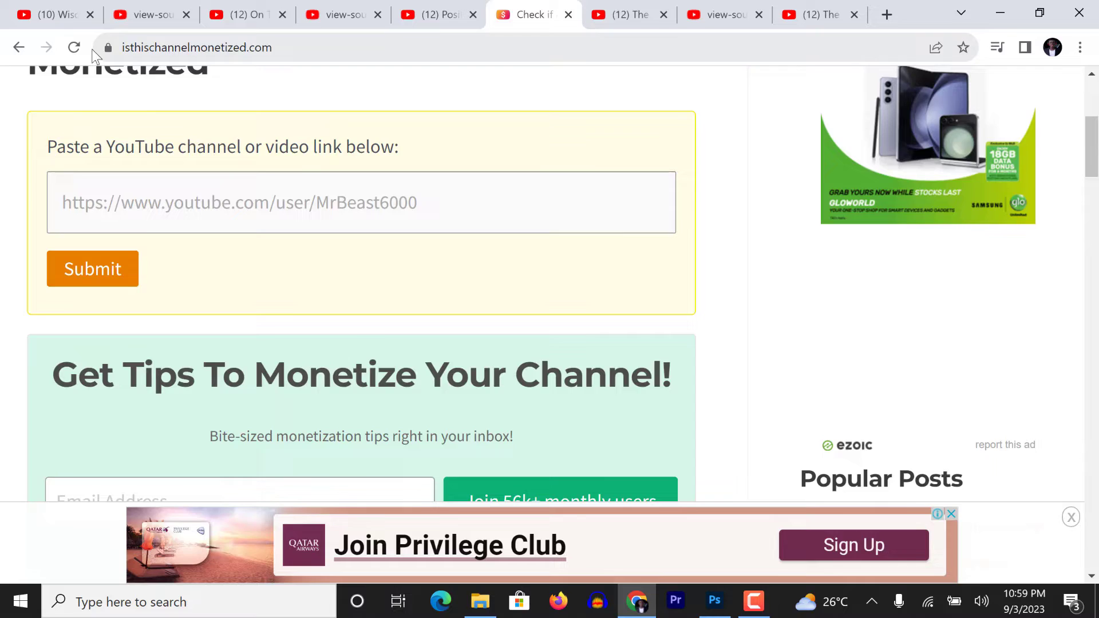
click(60, 18)
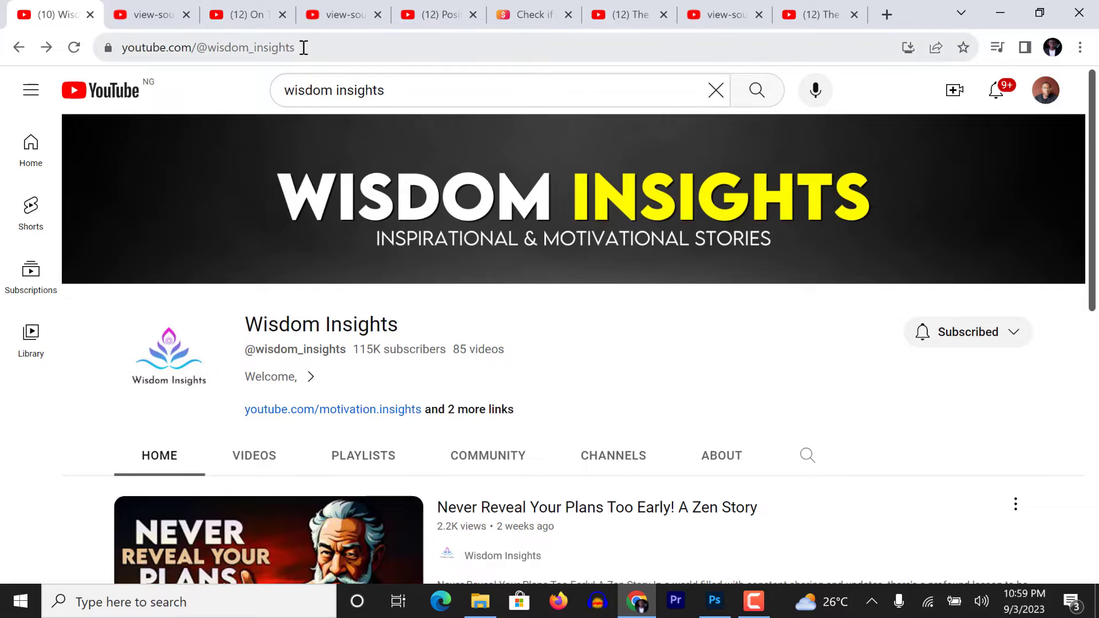
- Copy the Wisdom Insights channel URL and paste it into the checker's link field
drag(303, 48, 118, 49)
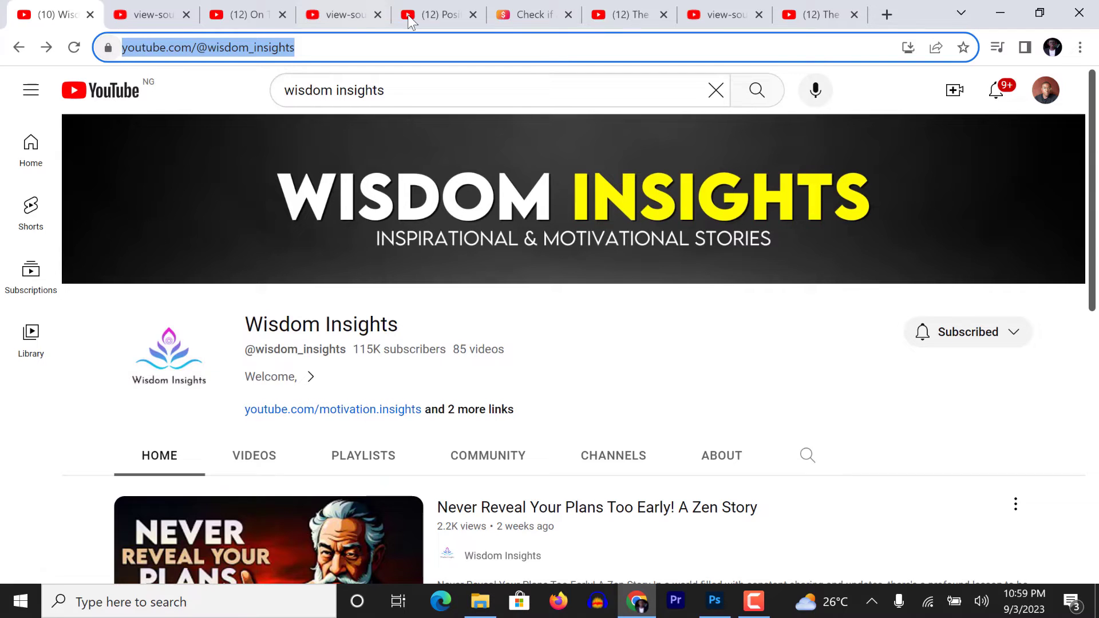
click(536, 15)
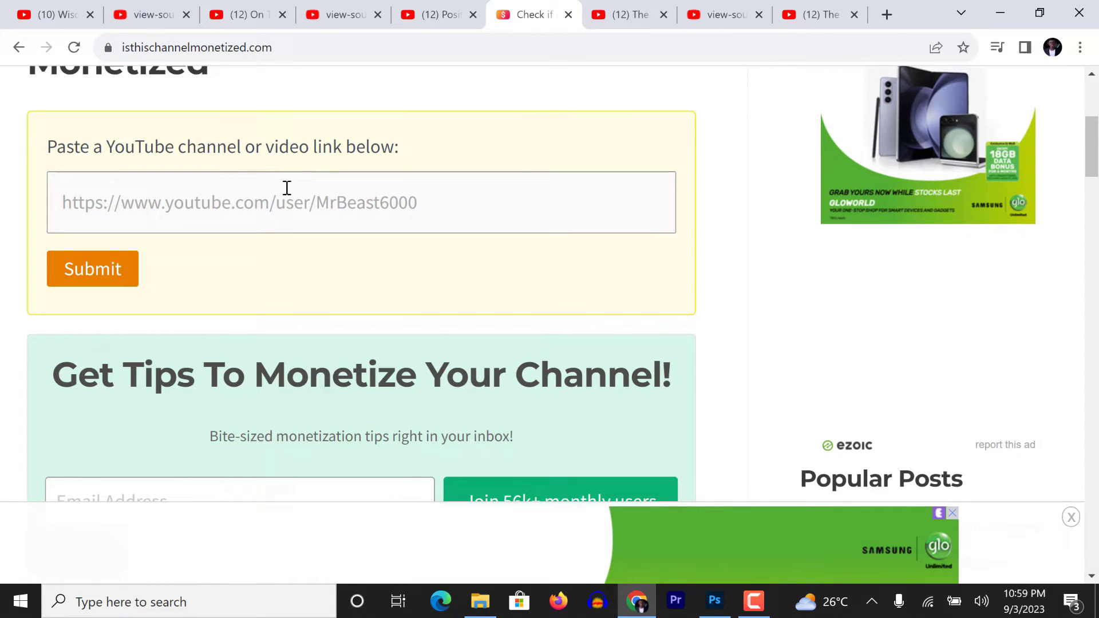
click(276, 204)
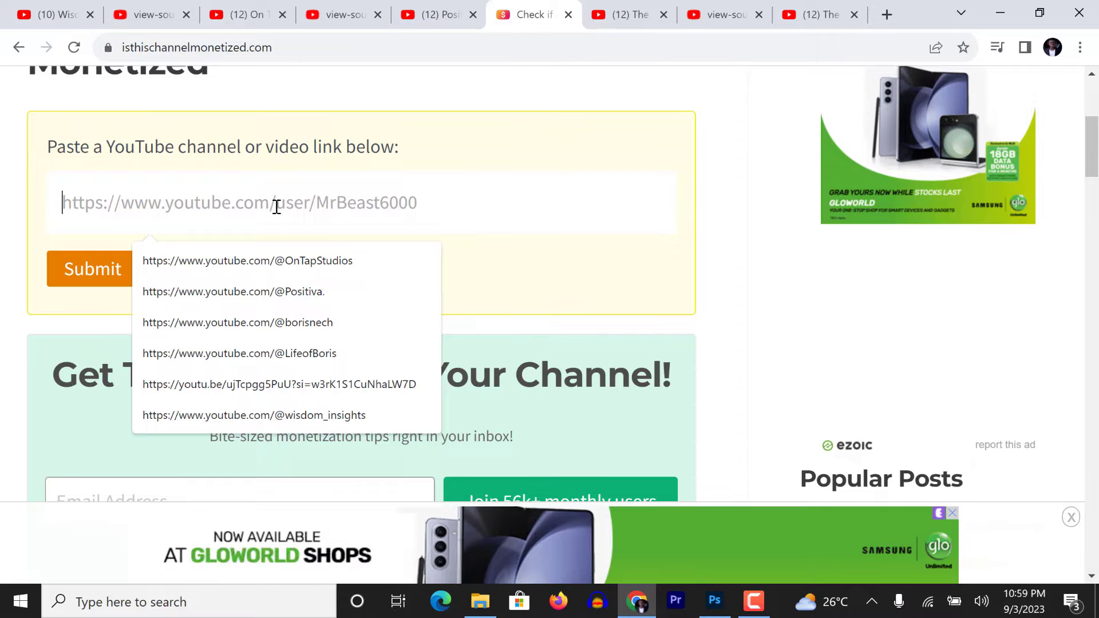
text(https://www.youtube.com/@wisdom_insights)
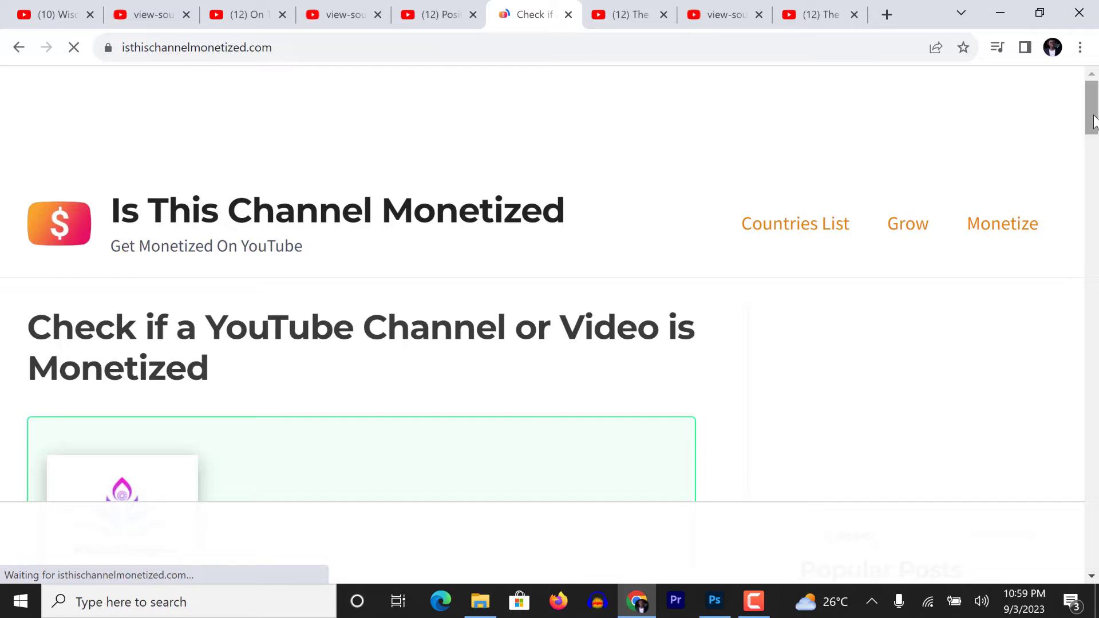
drag(1092, 117, 1092, 138)
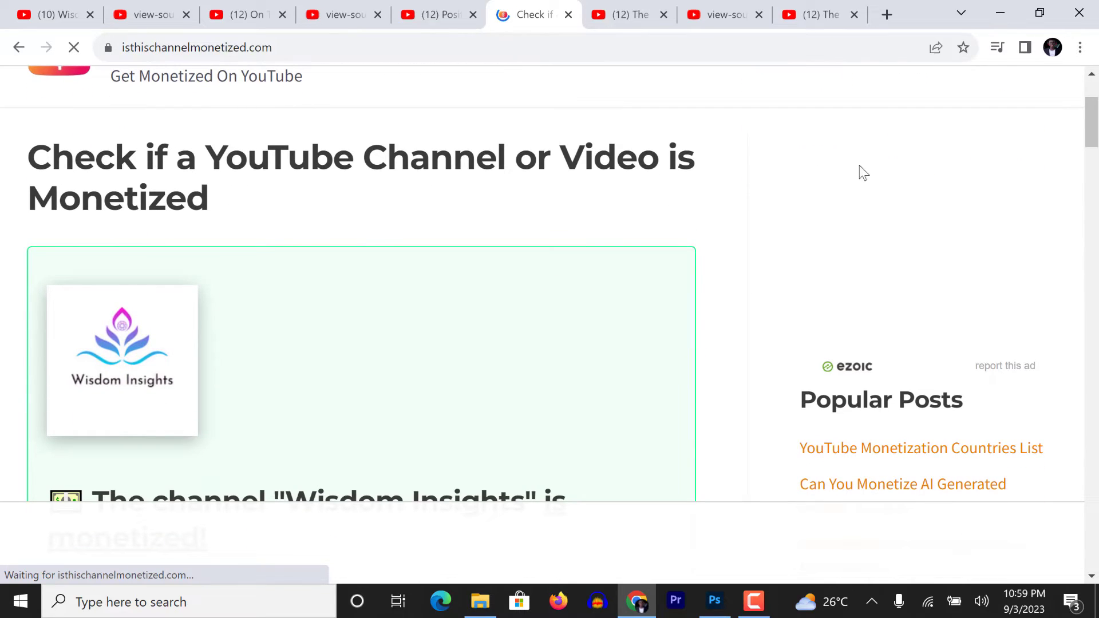
drag(1093, 127, 1093, 147)
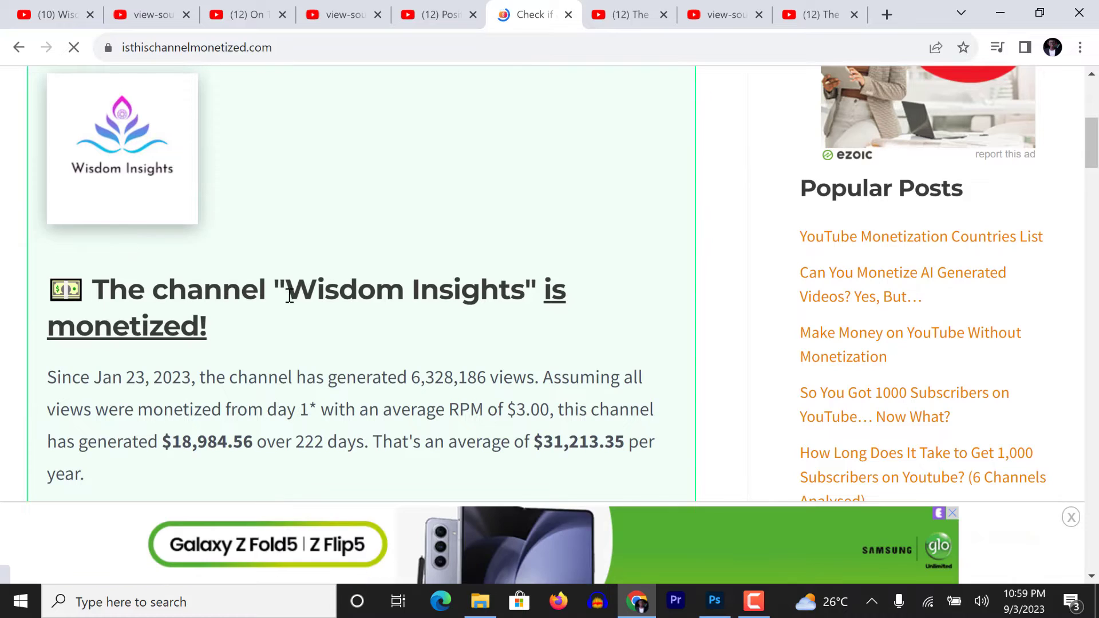
drag(48, 326, 207, 327)
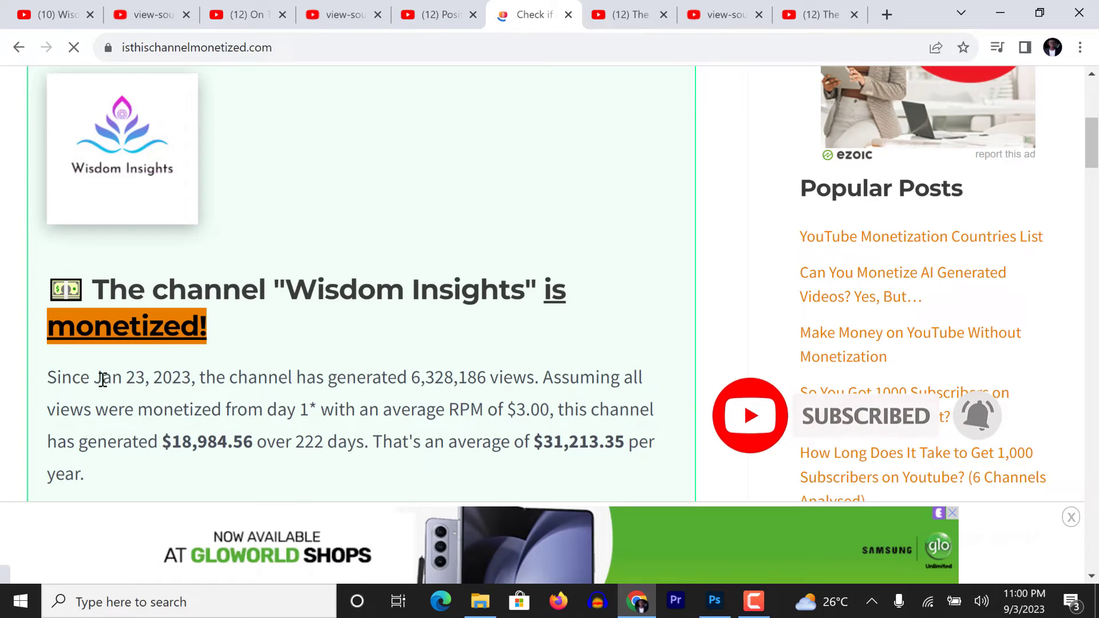
drag(100, 378, 202, 379)
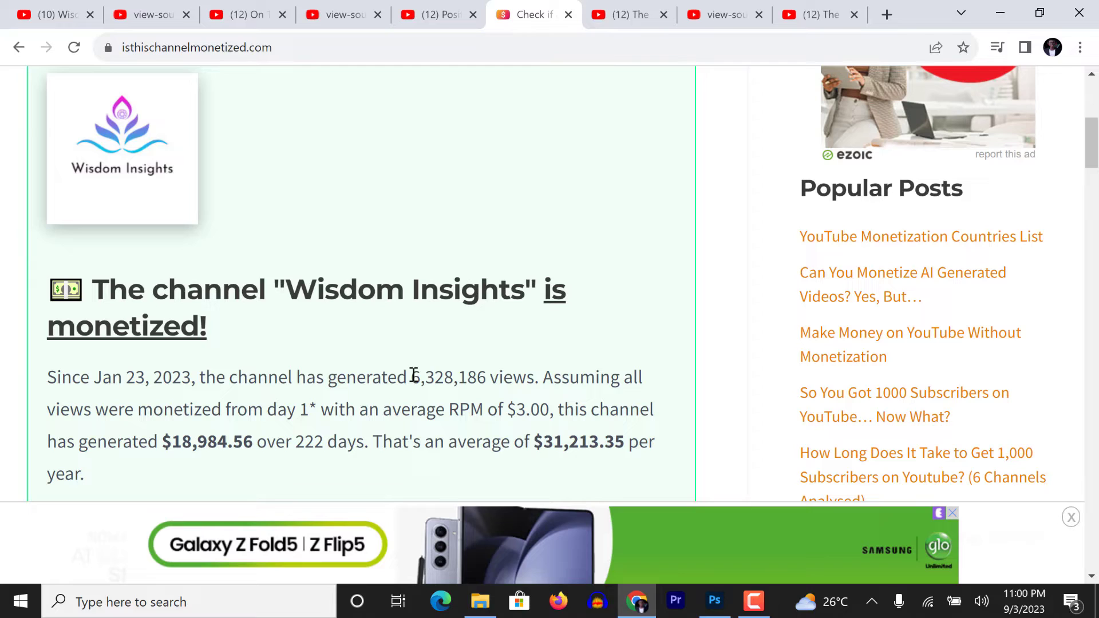
drag(411, 378, 517, 377)
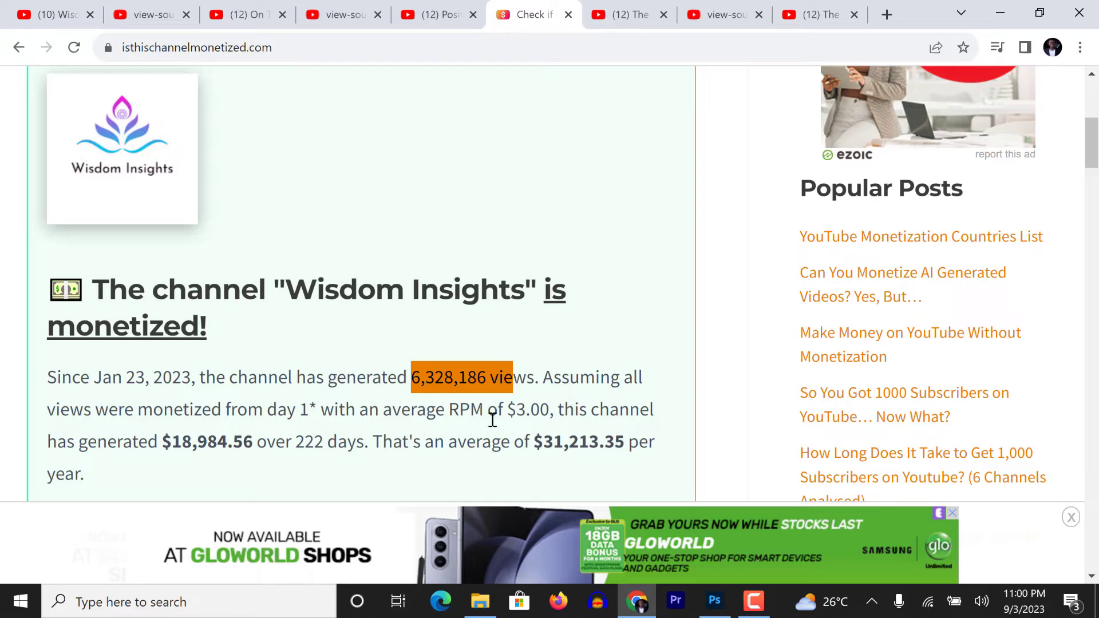
drag(534, 440, 624, 441)
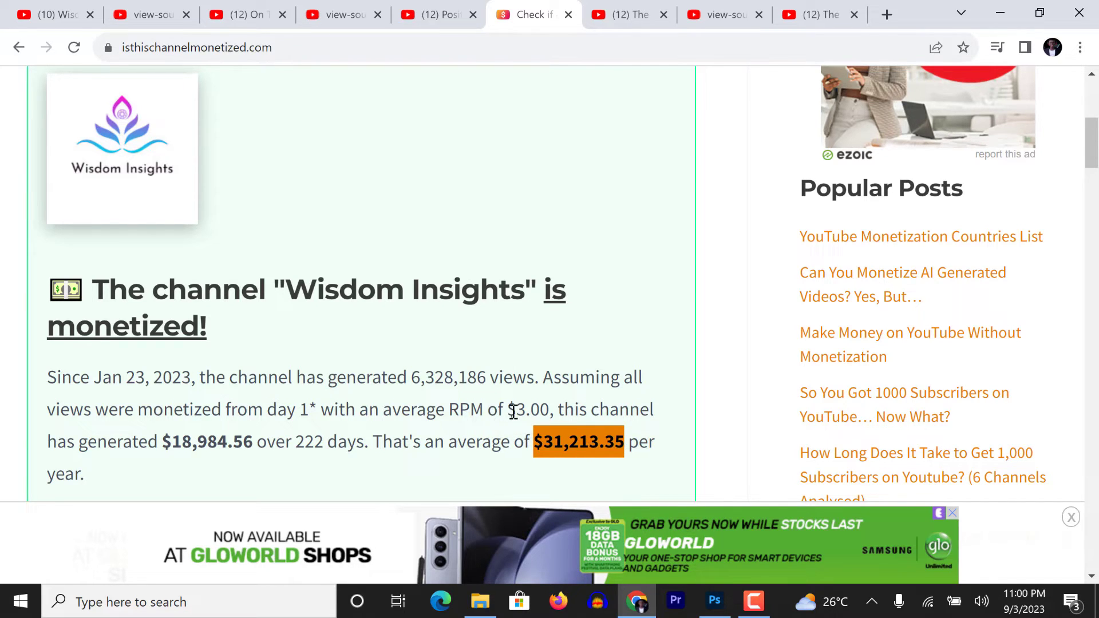
drag(514, 412, 551, 413)
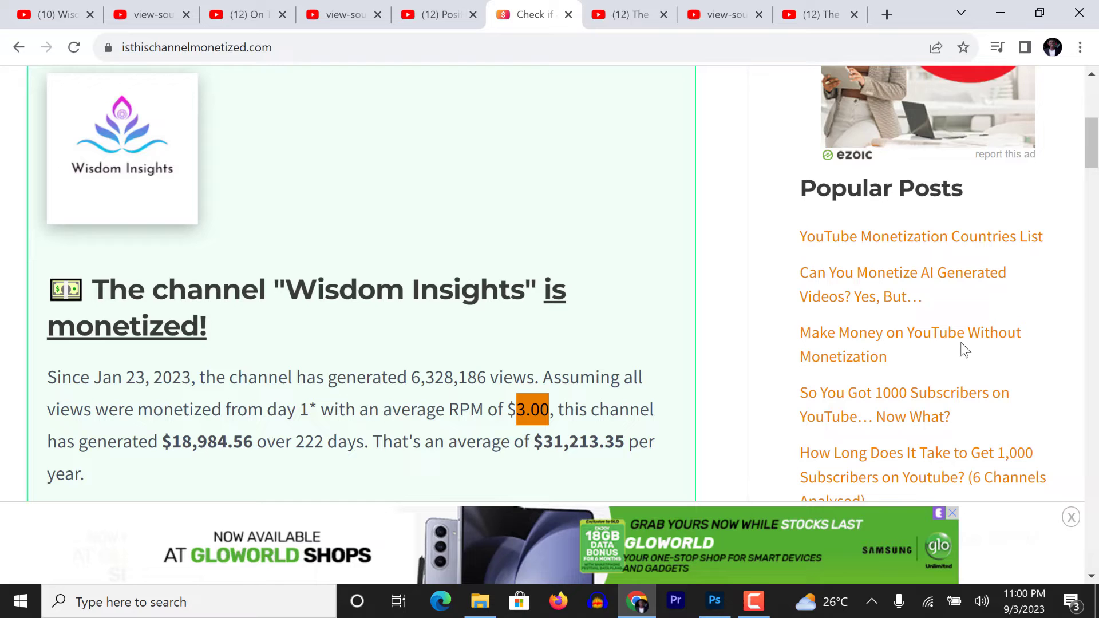
drag(1091, 164, 1082, 196)
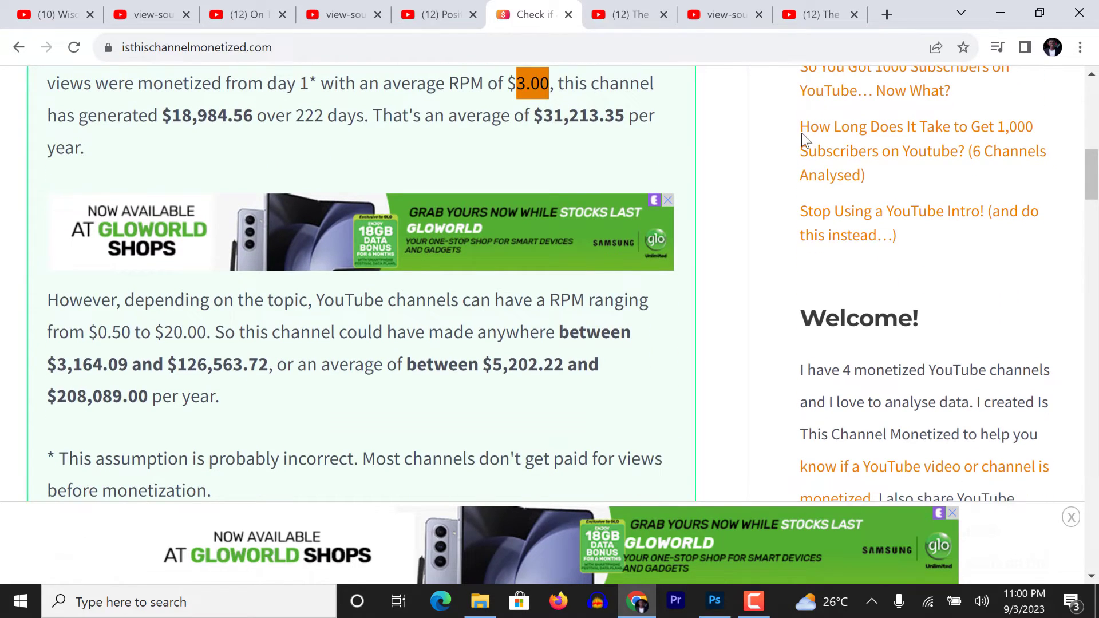
- Copy the On Tap Studios channel URL from its YouTube tab
click(240, 16)
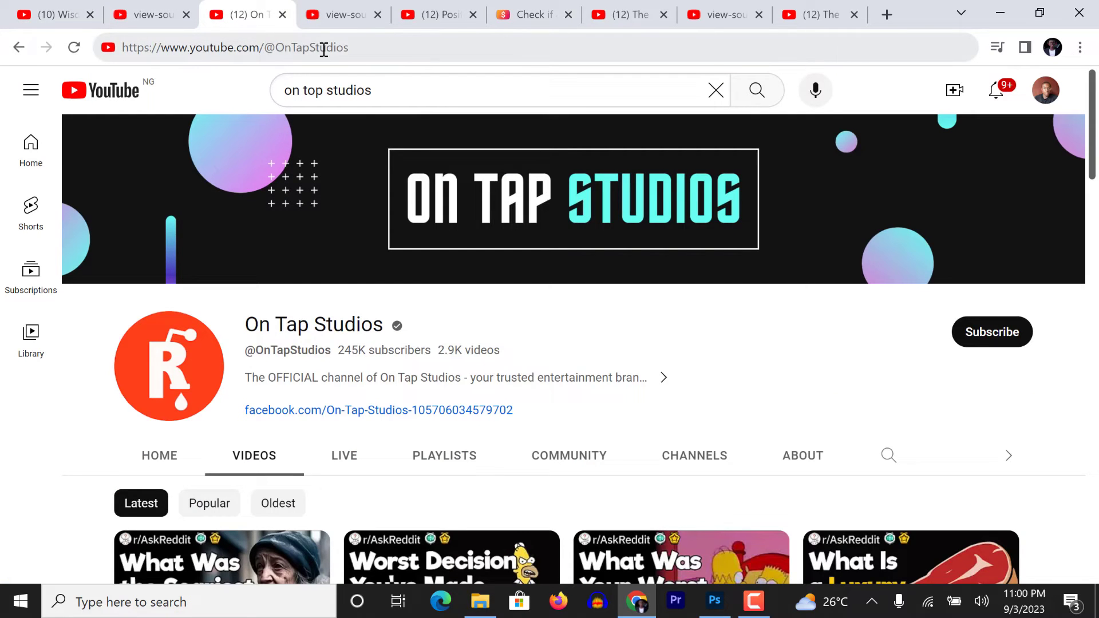
drag(355, 47, 125, 48)
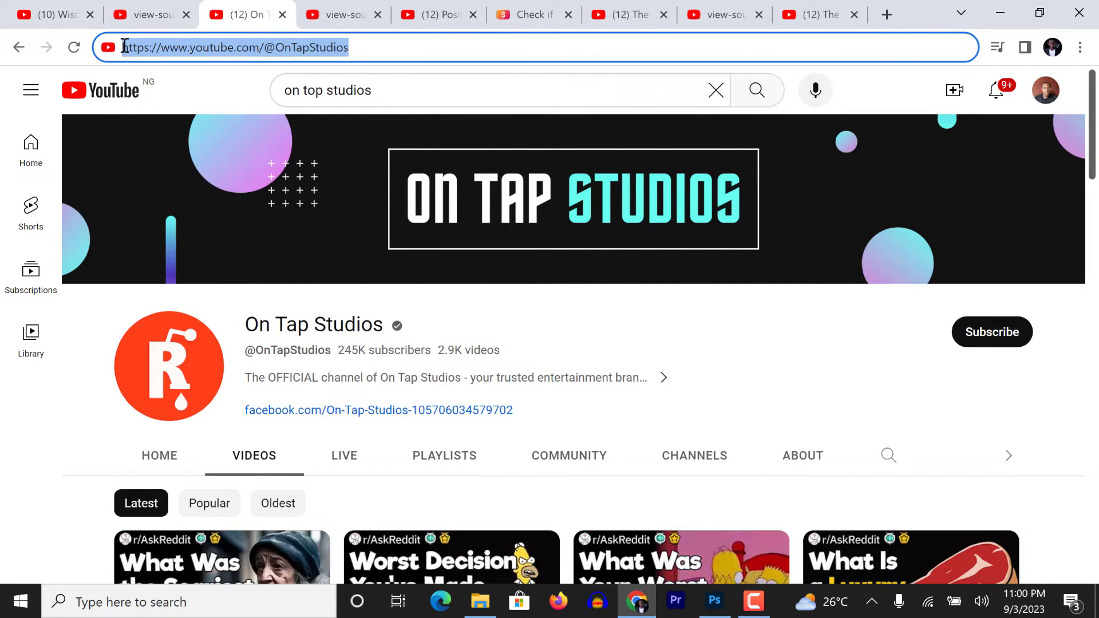
key(ctrl+c)
- Dismiss the ad, replace the checker's link with On Tap Studios' URL, and submit
click(535, 15)
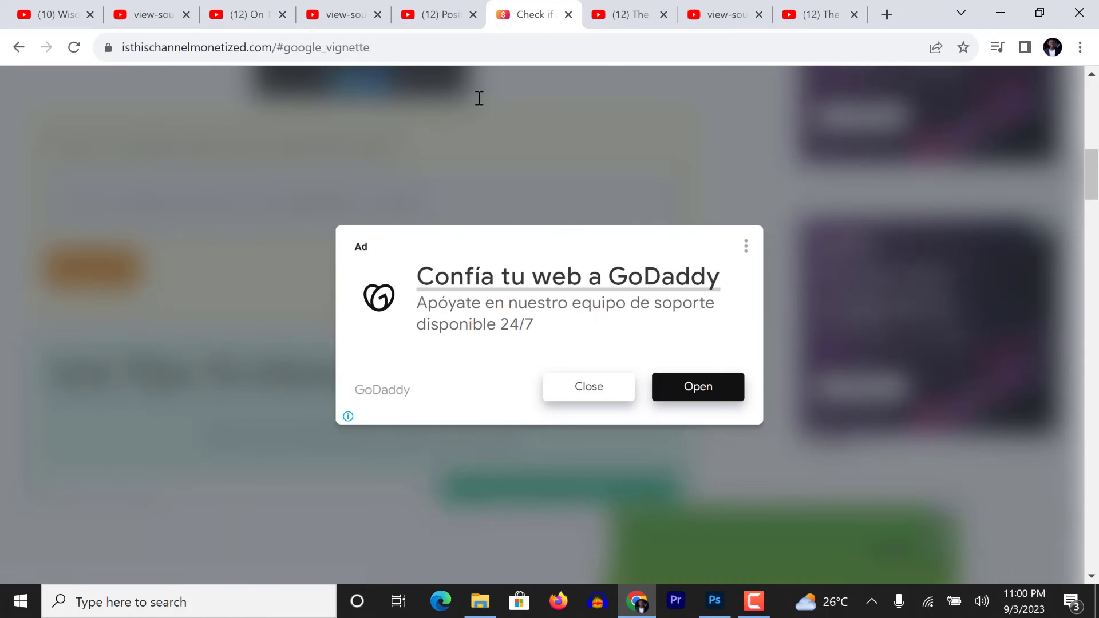
click(581, 388)
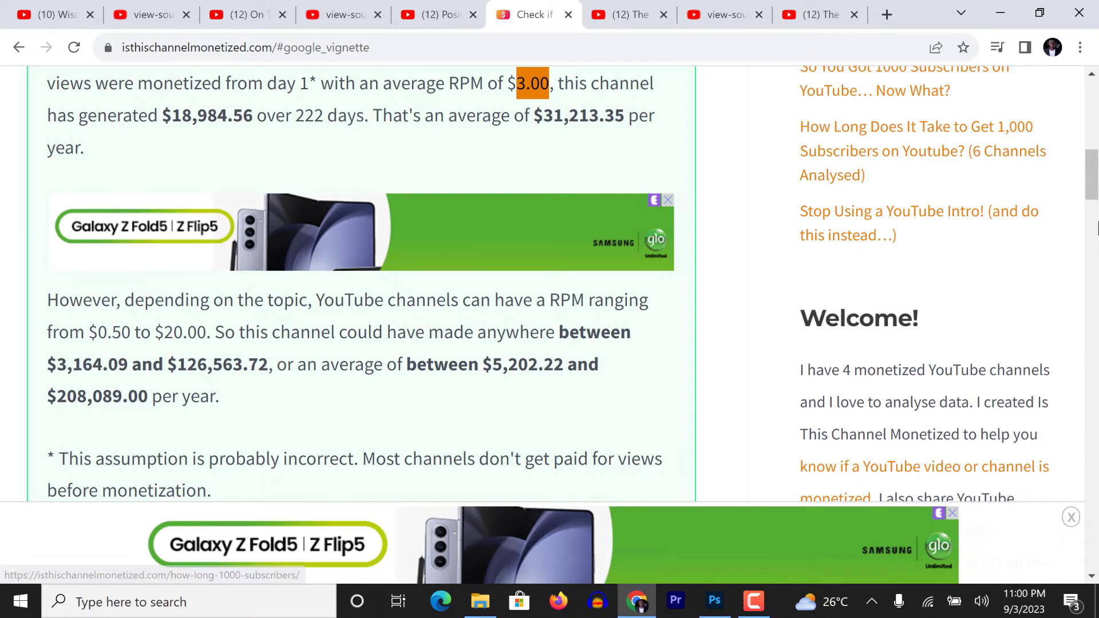
drag(1092, 172, 1090, 249)
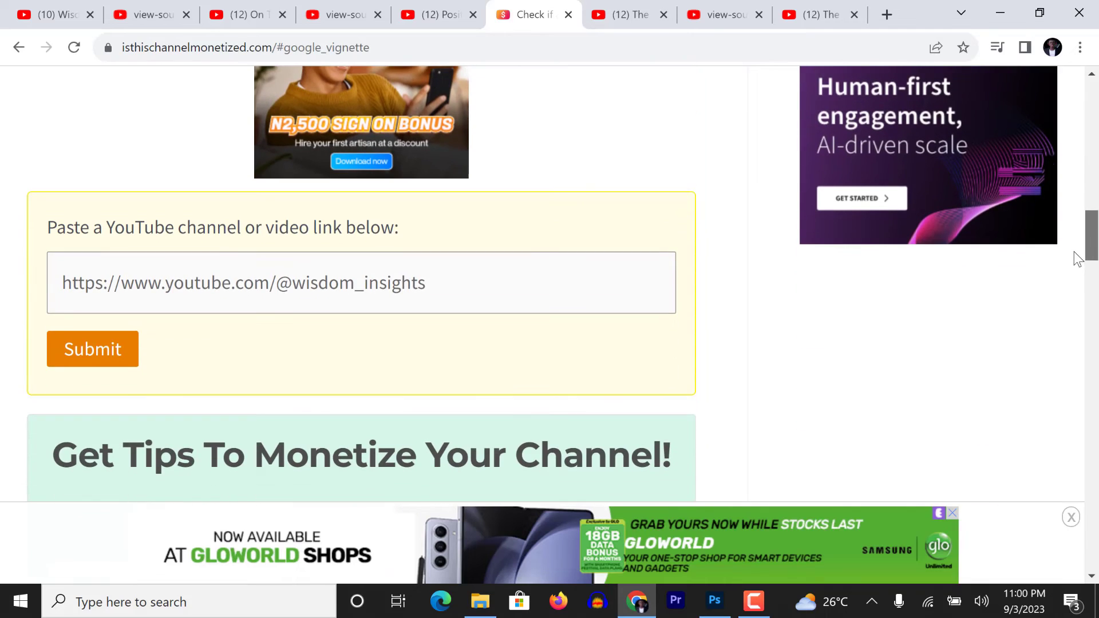
drag(429, 283, 42, 306)
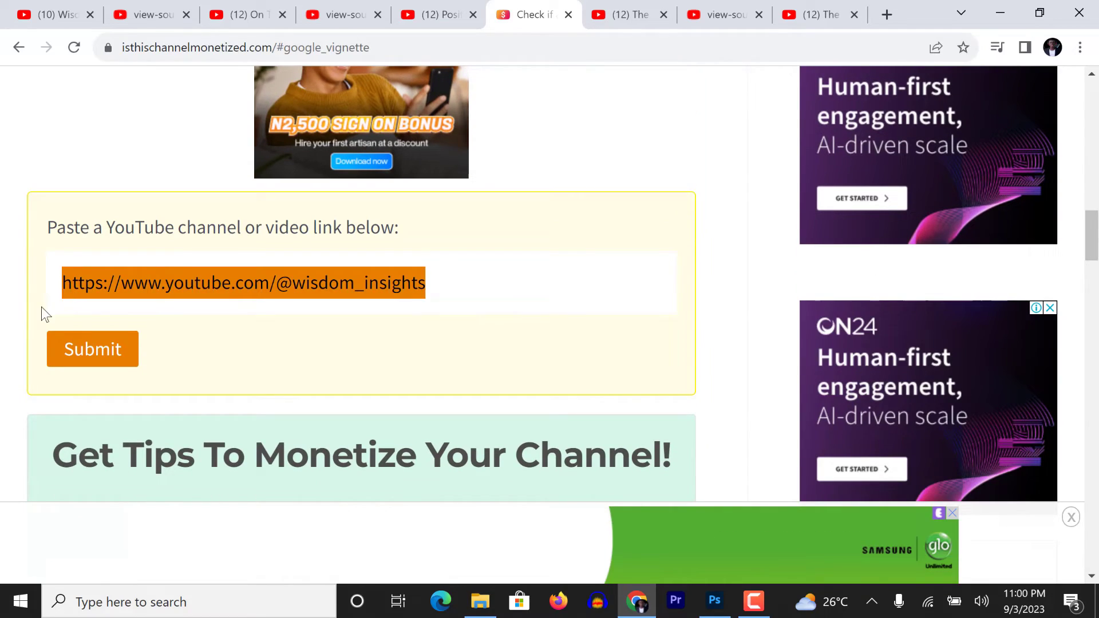
key(BackSpace)
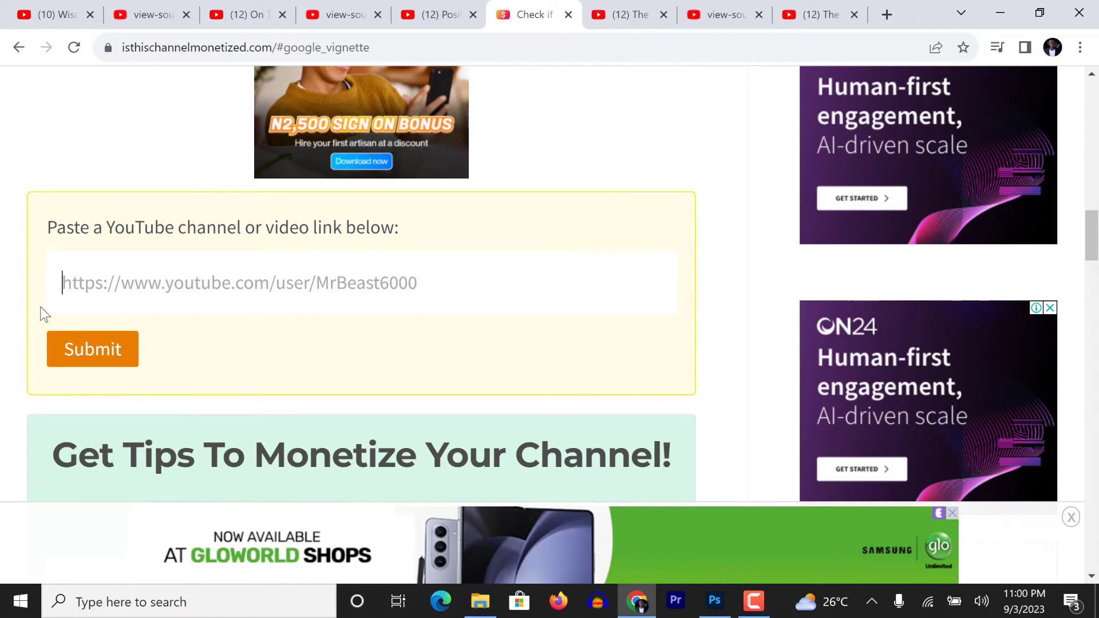
key(ctrl+v)
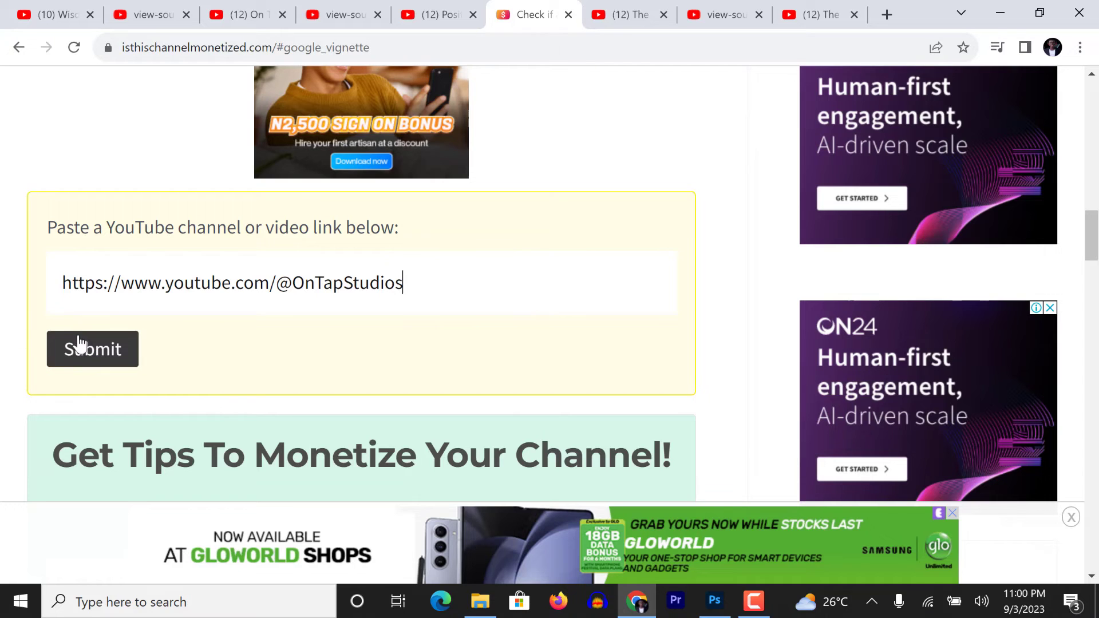
click(76, 350)
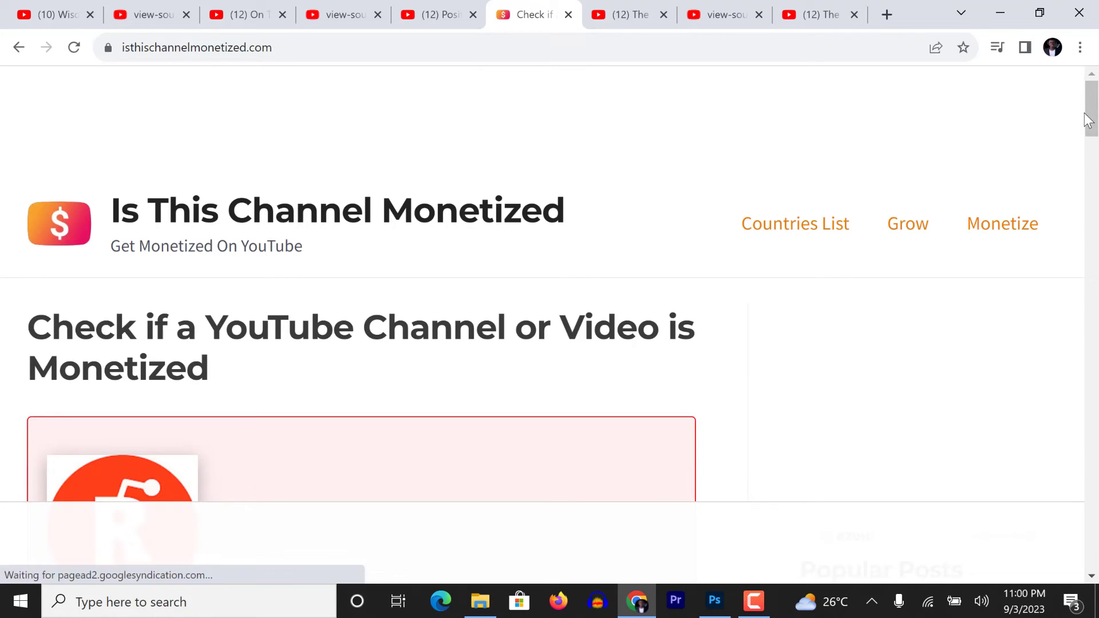
drag(1091, 112, 1091, 185)
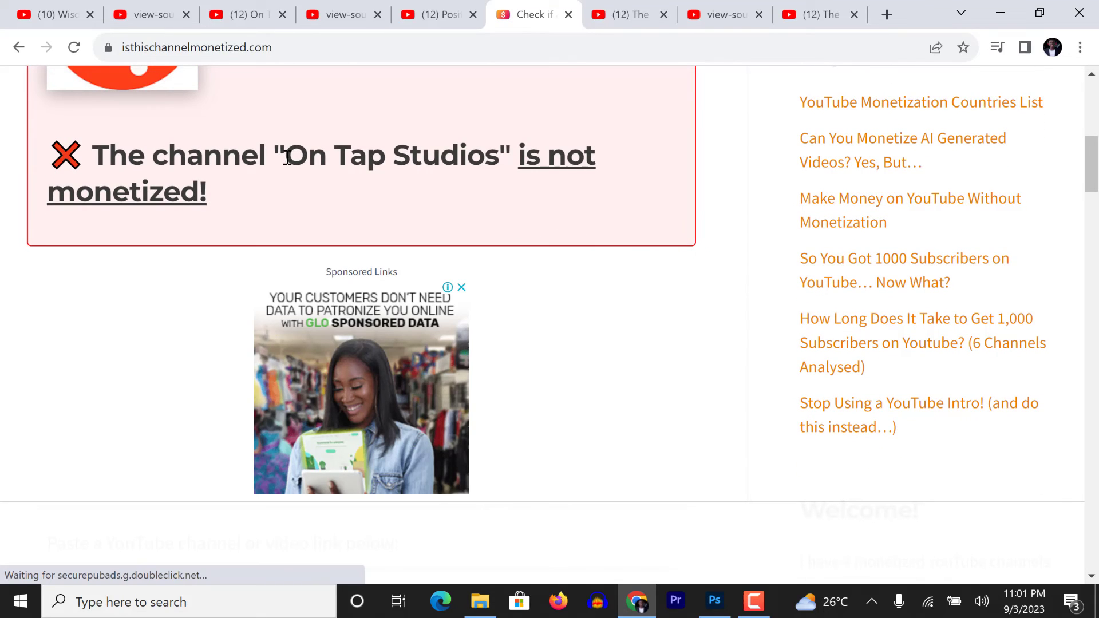
- Highlight the On Tap Studios channel name in its not-monetized result
mouse_move(288, 160)
mouse_down()
mouse_move(508, 156)
mouse_move(206, 193)
mouse_up()
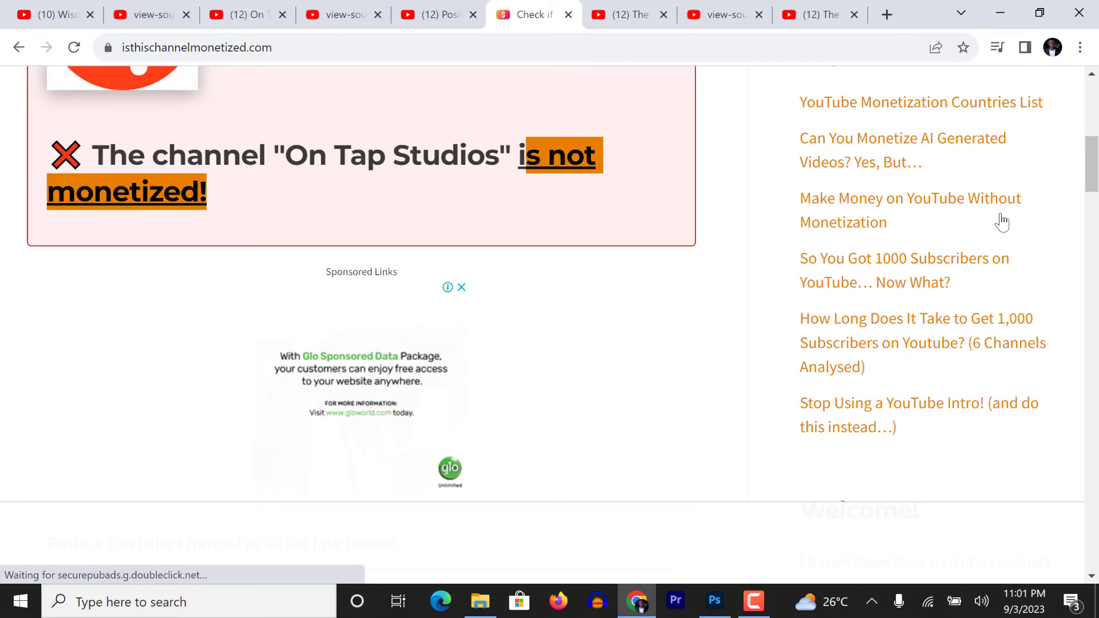
drag(1088, 182, 1079, 252)
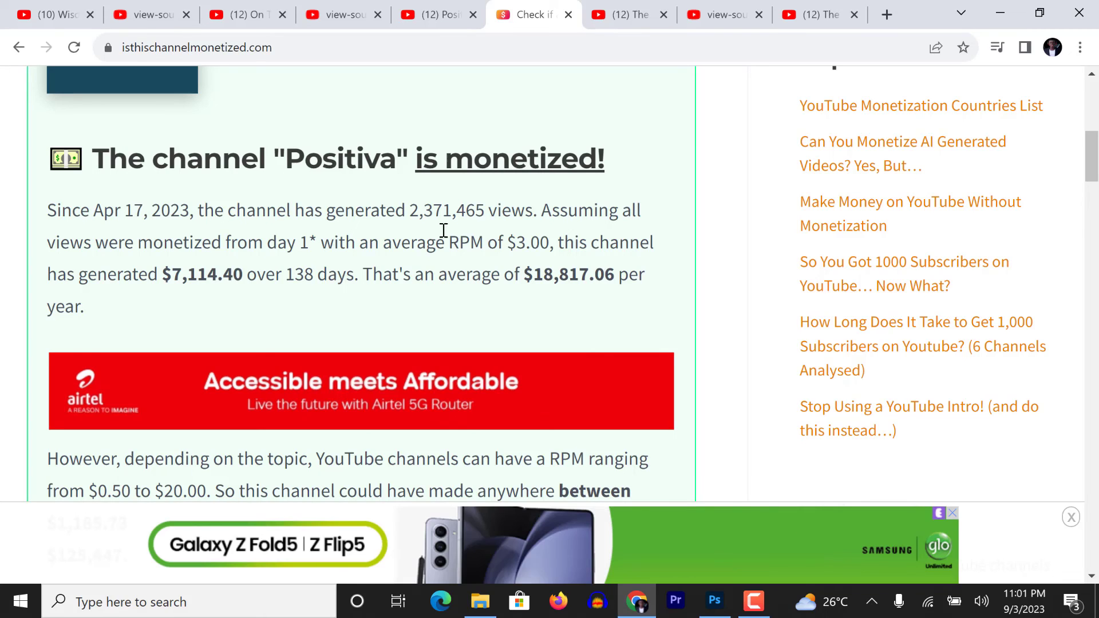
mouse_move(1094, 169)
mouse_down()
mouse_move(1093, 86)
mouse_move(1086, 97)
mouse_up()
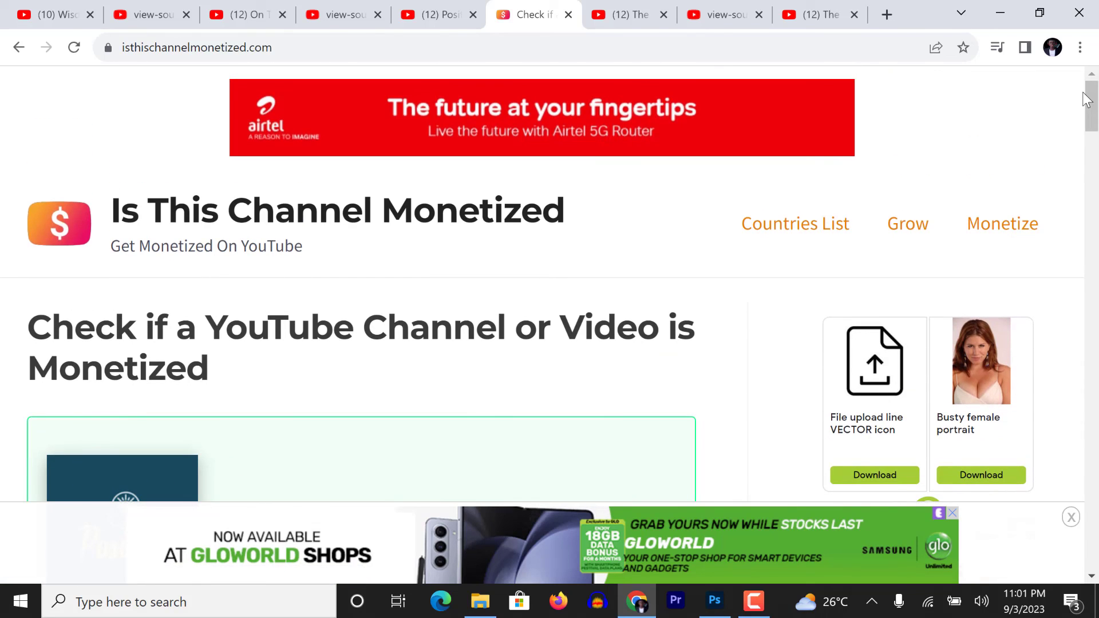